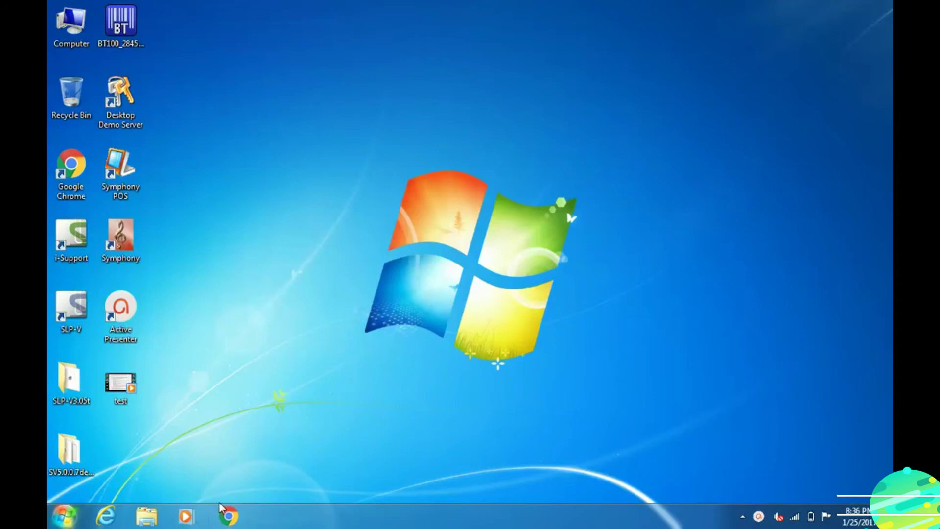
- Launch Chrome and run a Google search for 'download odi 12c'
{"action": "left_click", "coordinate": [231, 509]}
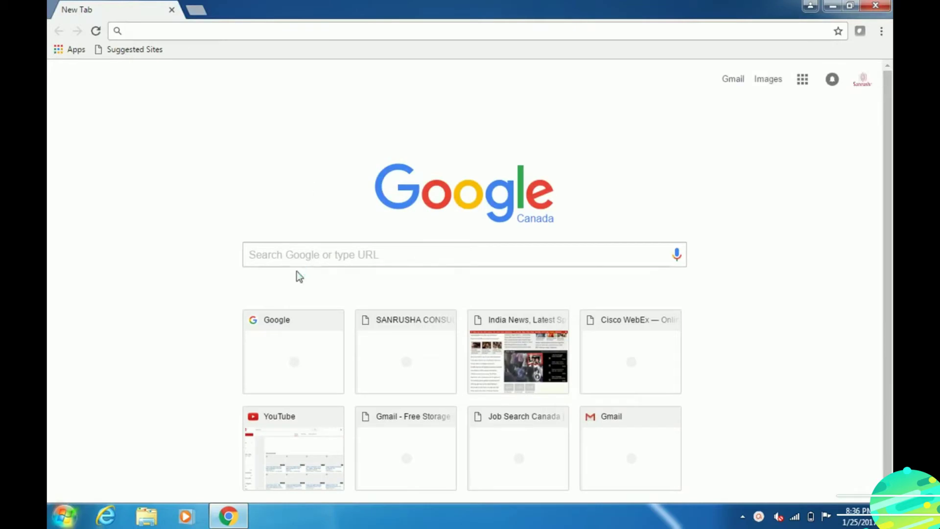
{"action": "left_click", "coordinate": [299, 254]}
{"action": "type", "text": "down"}
{"action": "key", "text": "BackSpace"}
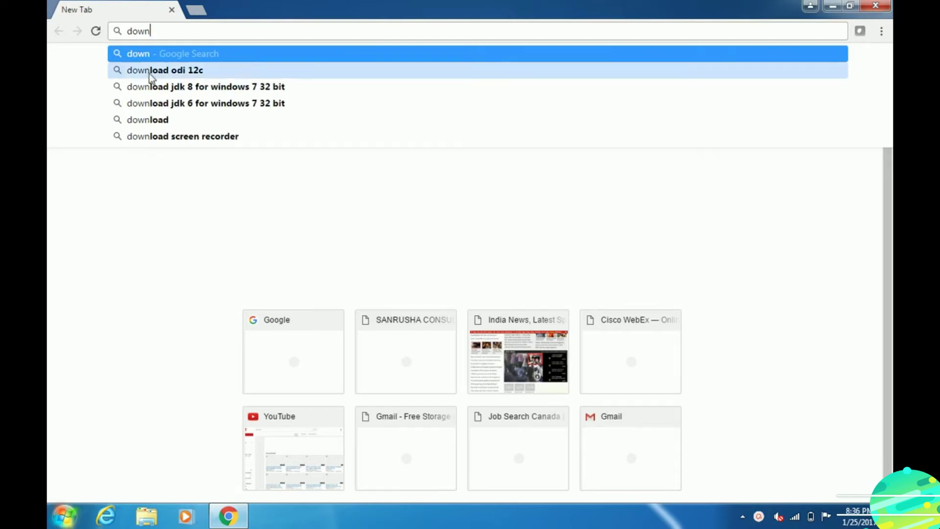
{"action": "left_click", "coordinate": [168, 75]}
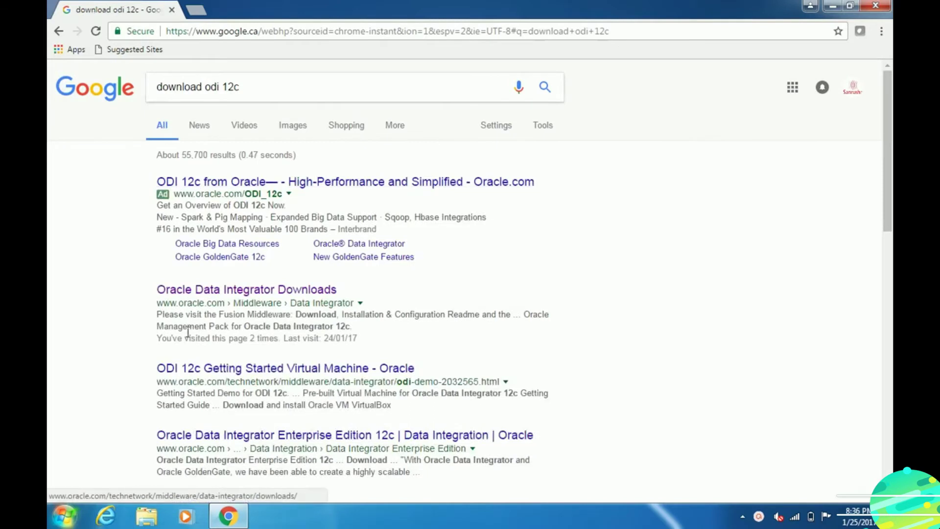
- Open the Oracle Data Integrator Downloads page, accept the OTN license and choose Disk 1
{"action": "left_click", "coordinate": [214, 293]}
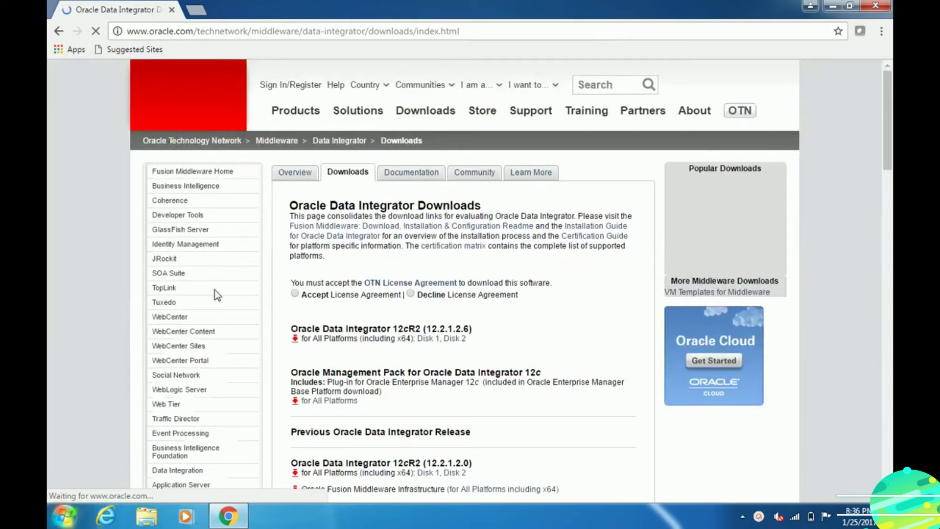
{"action": "left_click", "coordinate": [293, 295]}
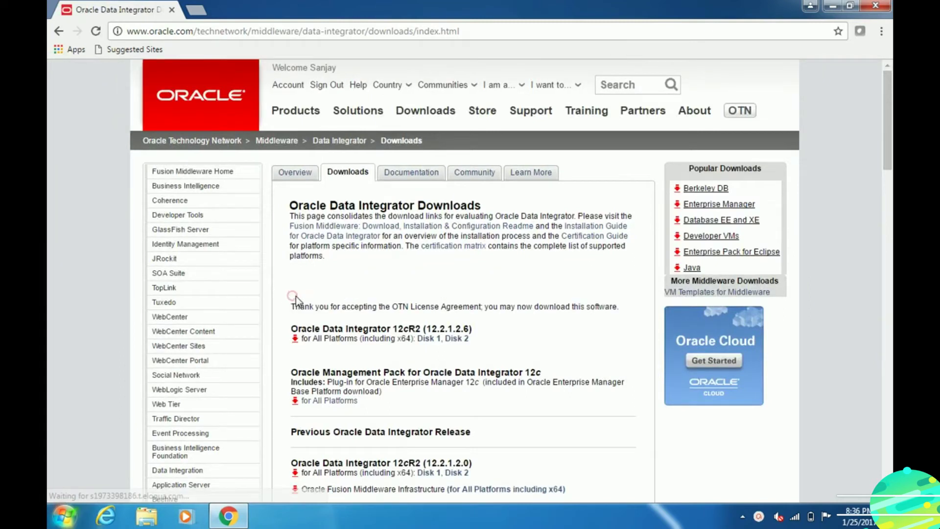
{"action": "left_click", "coordinate": [426, 339]}
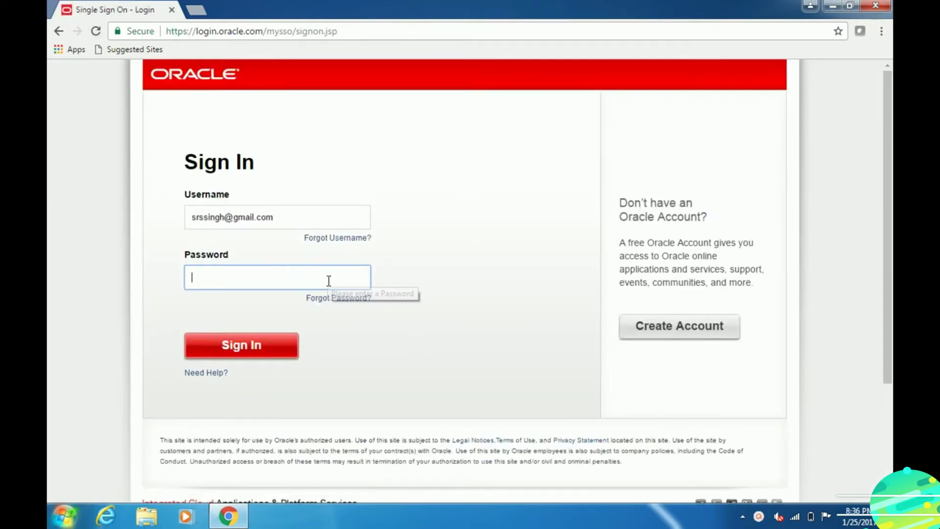
- Enter the Oracle account password and sign in to start the Disk 1 download
{"action": "type", "text": "•••••"}
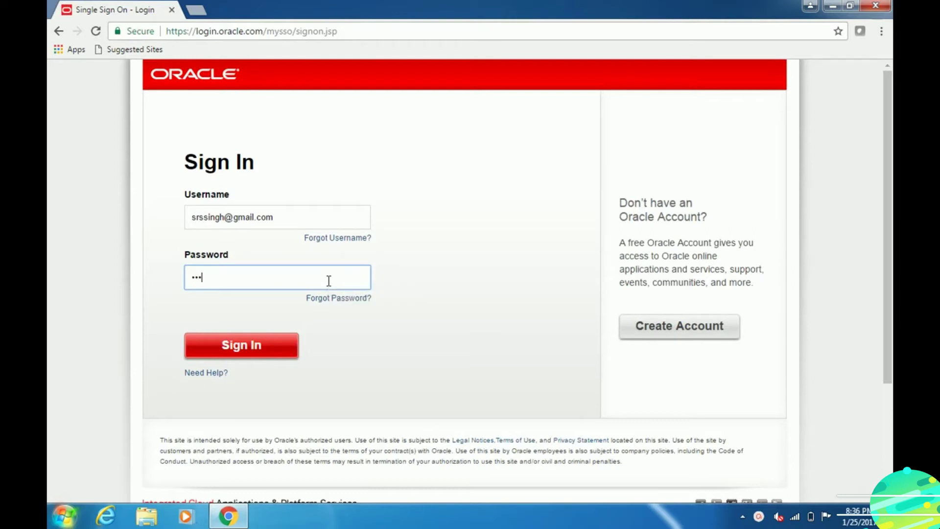
{"action": "type", "text": "••"}
{"action": "key", "text": "BackSpace"}
{"action": "key", "text": "BackSpace"}
{"action": "key", "text": "BackSpace"}
{"action": "key", "text": "BackSpace"}
{"action": "key", "text": "BackSpace"}
{"action": "key", "text": "BackSpace"}
{"action": "key", "text": "BackSpace"}
{"action": "type", "text": "••••••••••"}
{"action": "left_click", "coordinate": [244, 337]}
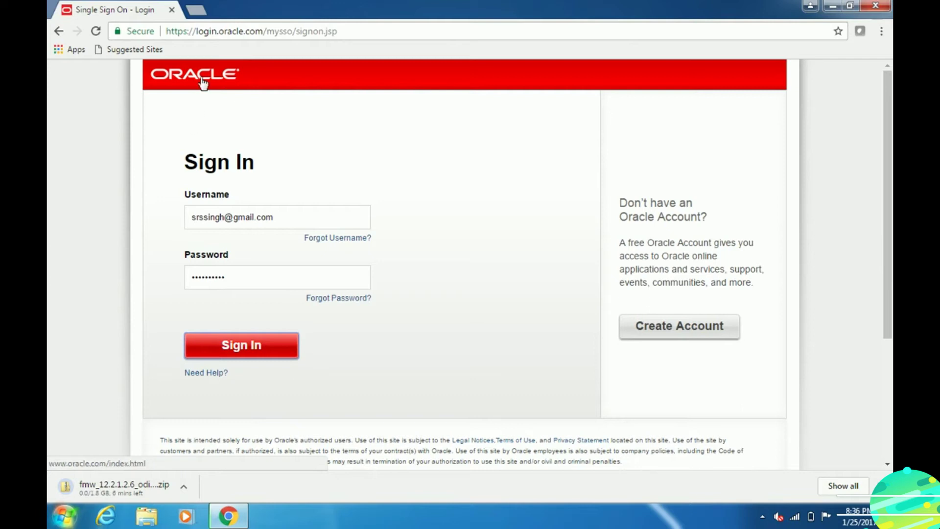
{"action": "left_click", "coordinate": [195, 12]}
- In a new tab, search Google again for 'download odi 12c'
{"action": "type", "text": "www"}
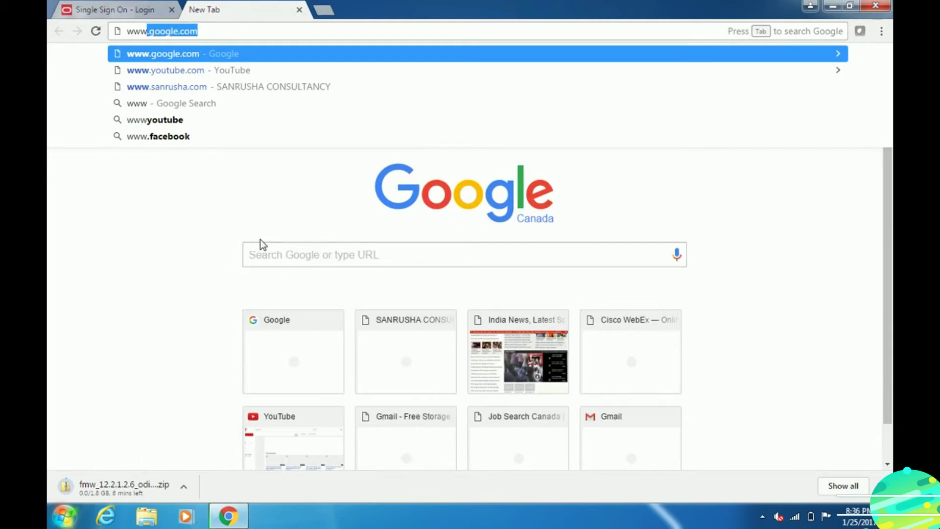
{"action": "left_click", "coordinate": [265, 251]}
{"action": "type", "text": "d"}
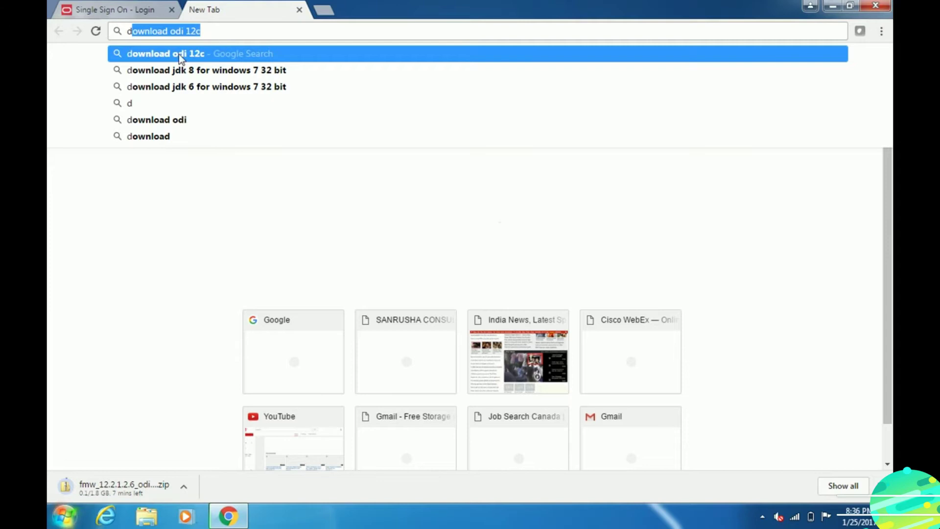
{"action": "key", "text": "Escape"}
{"action": "key", "text": "Return"}
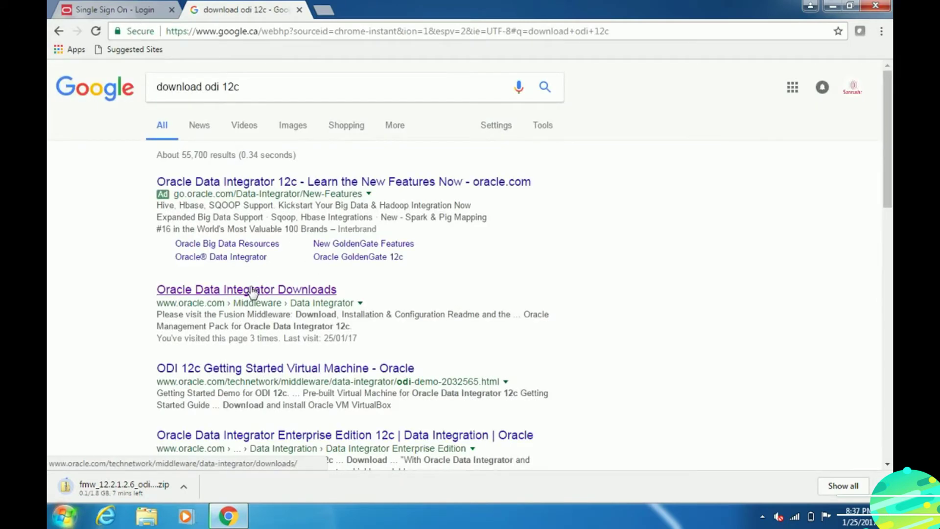
- Open the ODI Downloads page, accept the OTN license and download Disk 2 of ODI 12cR2
{"action": "left_click", "coordinate": [252, 290]}
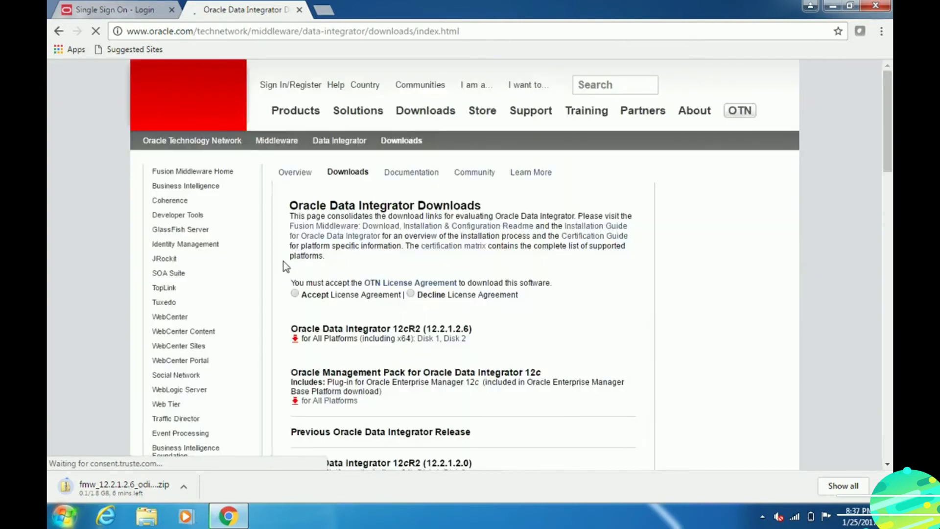
{"action": "left_click", "coordinate": [294, 293]}
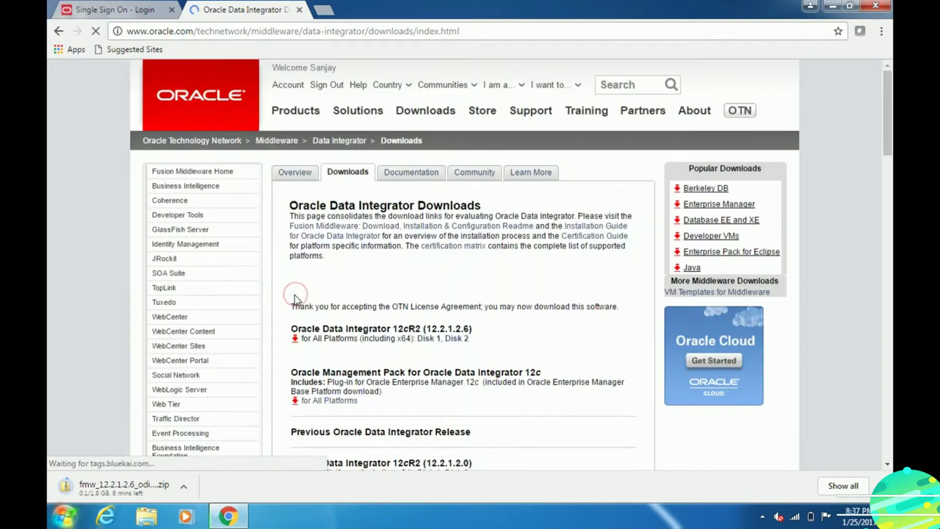
{"action": "left_click", "coordinate": [457, 339]}
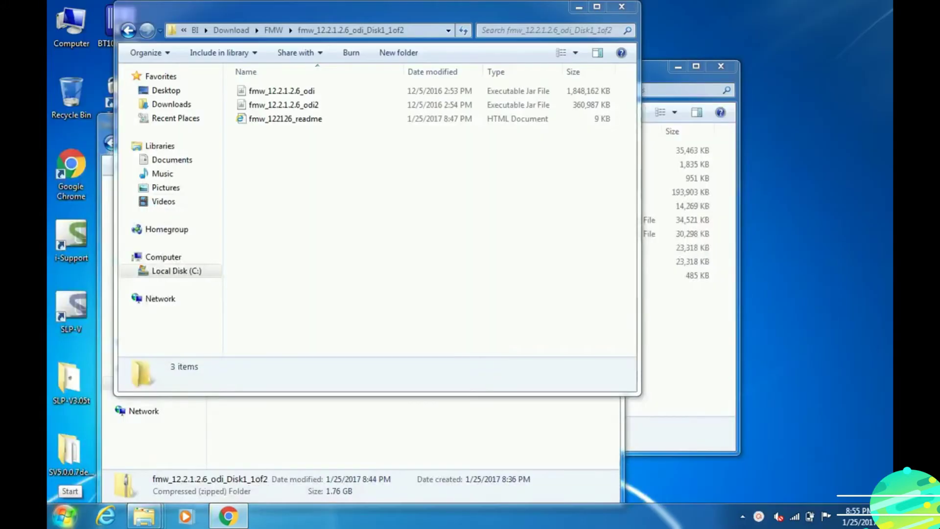
- Launch Command Prompt from Accessories with administrator rights
{"action": "left_click", "coordinate": [63, 516]}
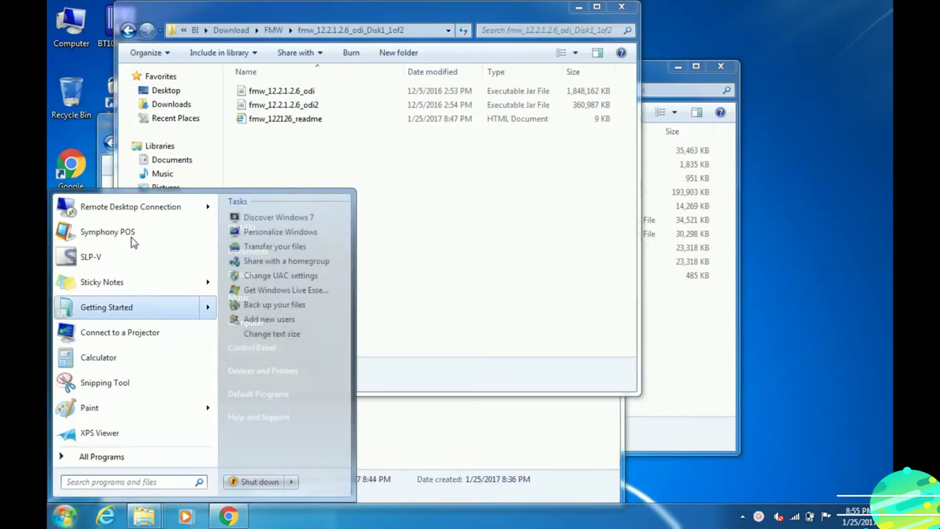
{"action": "left_click", "coordinate": [90, 460]}
{"action": "left_click", "coordinate": [89, 339]}
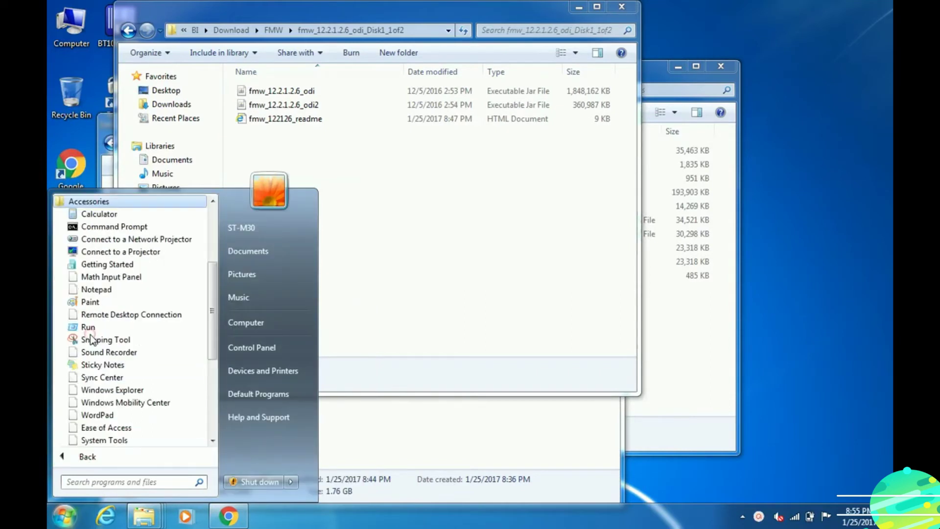
{"action": "right_click", "coordinate": [116, 230]}
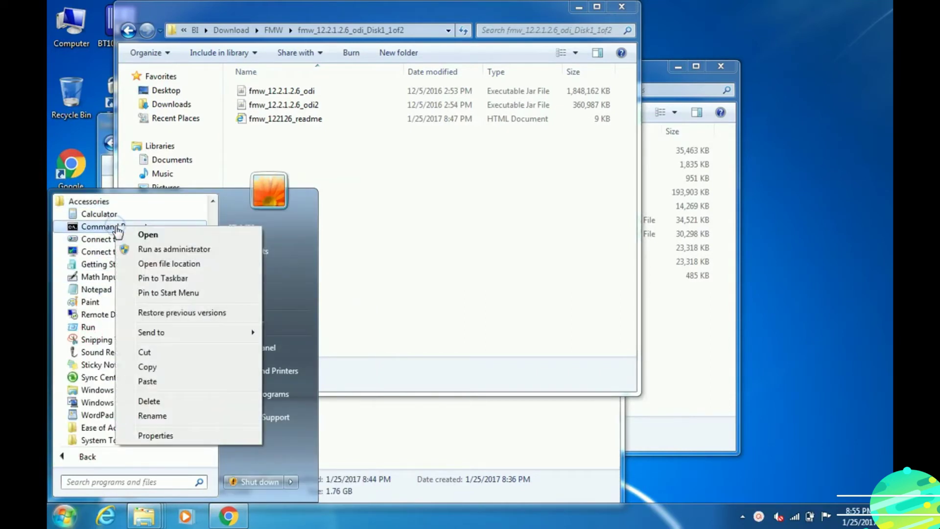
{"action": "left_click", "coordinate": [145, 250]}
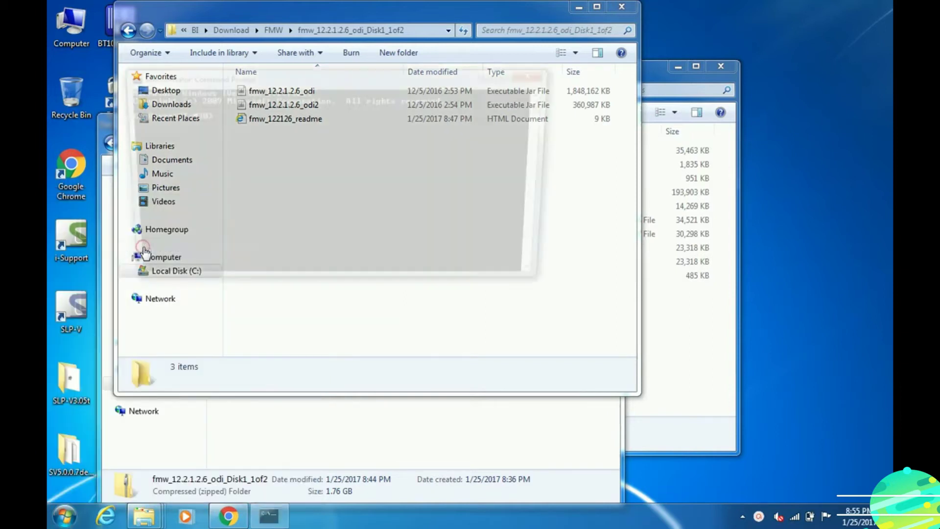
- Change into c:\java\jdk1.8.0_111\bin and start typing 'java -jar'
{"action": "type", "text": "cd"}
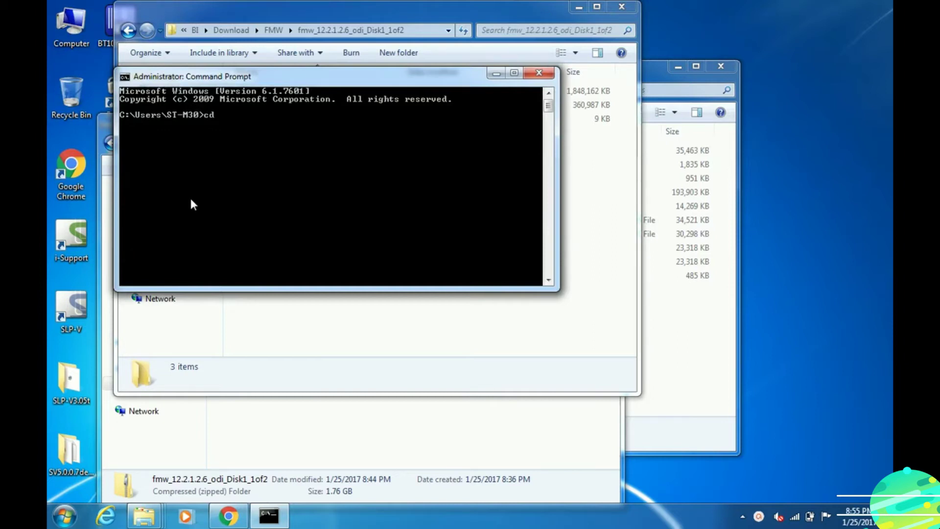
{"action": "type", "text": " c:\\java\\jdk1.8.0_"}
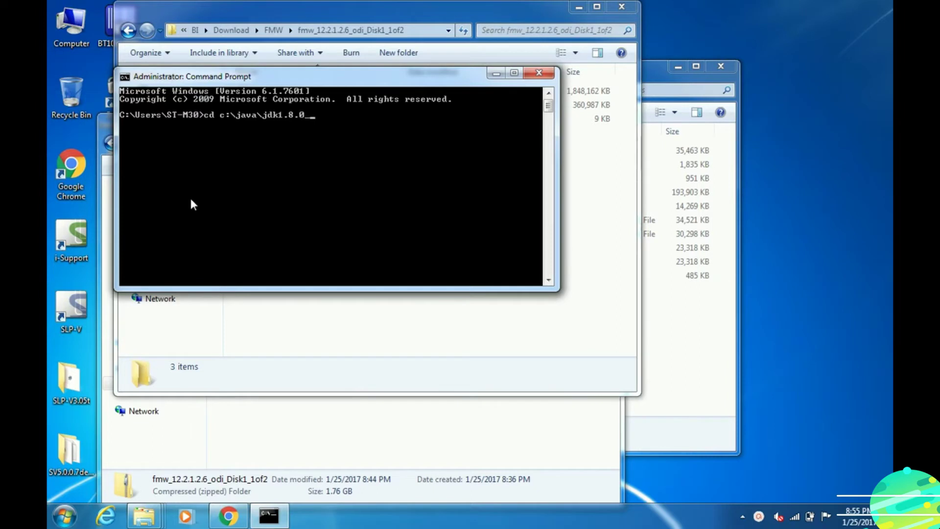
{"action": "type", "text": "111"}
{"action": "type", "text": "\bin"}
{"action": "key", "text": "Return"}
{"action": "type", "text": "java -jar"}
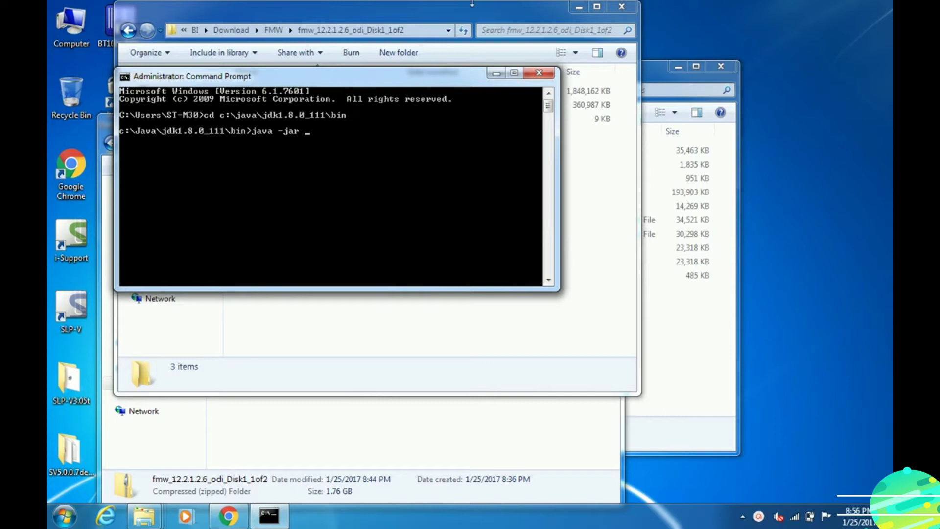
- Copy the installer folder path from Explorer and paste it after java -jar
{"action": "left_click", "coordinate": [455, 11]}
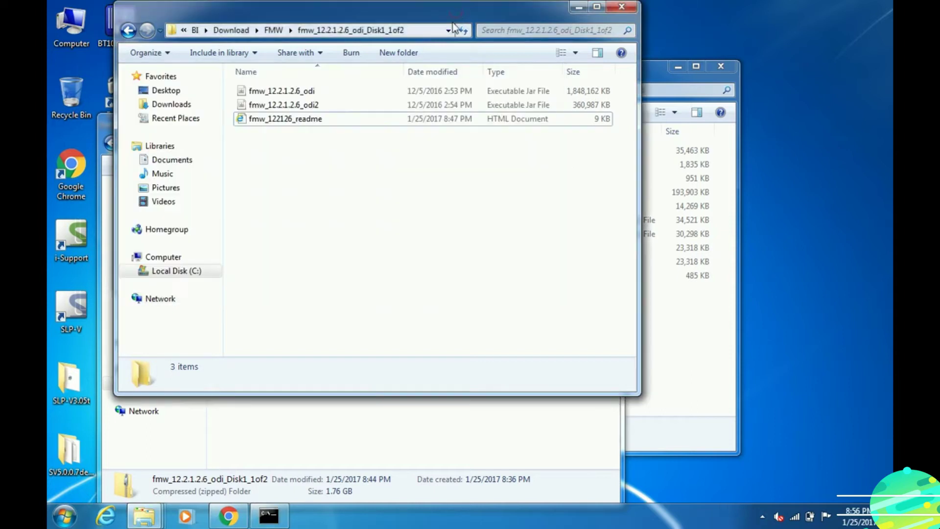
{"action": "left_click", "coordinate": [419, 29]}
{"action": "right_click", "coordinate": [411, 31]}
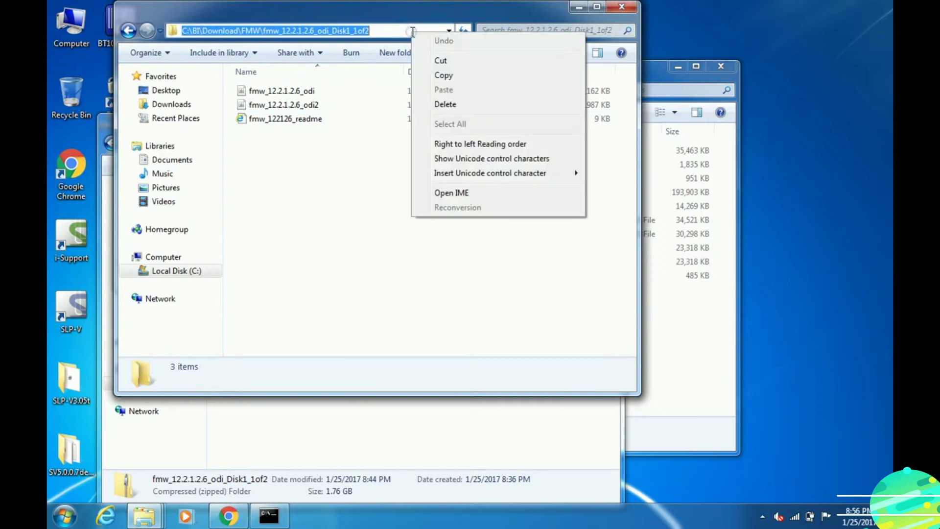
{"action": "left_click", "coordinate": [467, 77]}
{"action": "key", "text": "alt+Tab"}
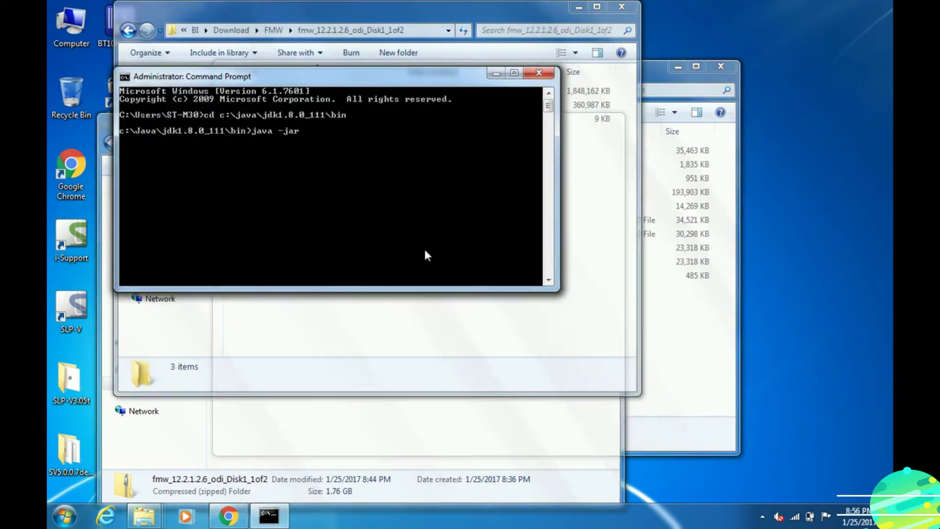
{"action": "right_click", "coordinate": [330, 83]}
{"action": "mouse_move", "coordinate": [376, 184]}
{"action": "left_click", "coordinate": [447, 212]}
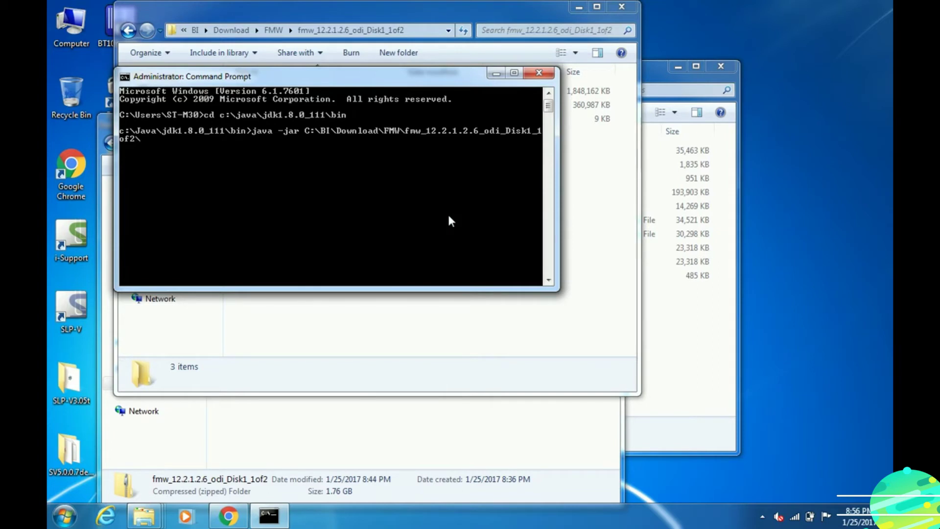
- Append the installer file name fmw_12.2.1.2.6_odi.jar and run the java -jar command
{"action": "left_click", "coordinate": [448, 6]}
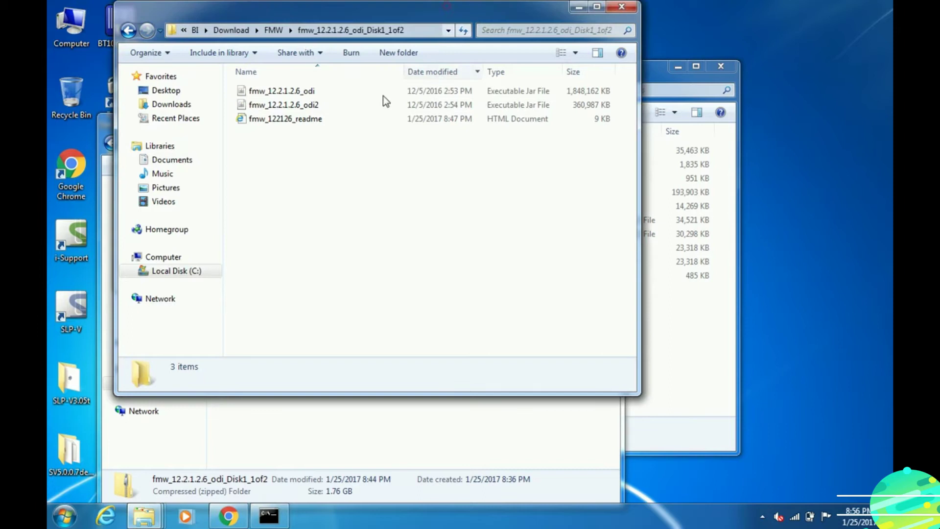
{"action": "right_click", "coordinate": [293, 95]}
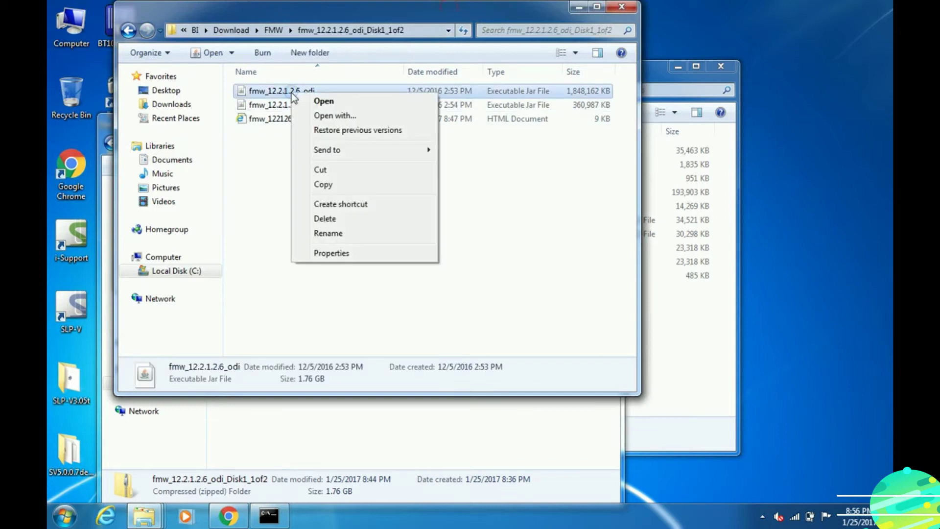
{"action": "left_click", "coordinate": [336, 233]}
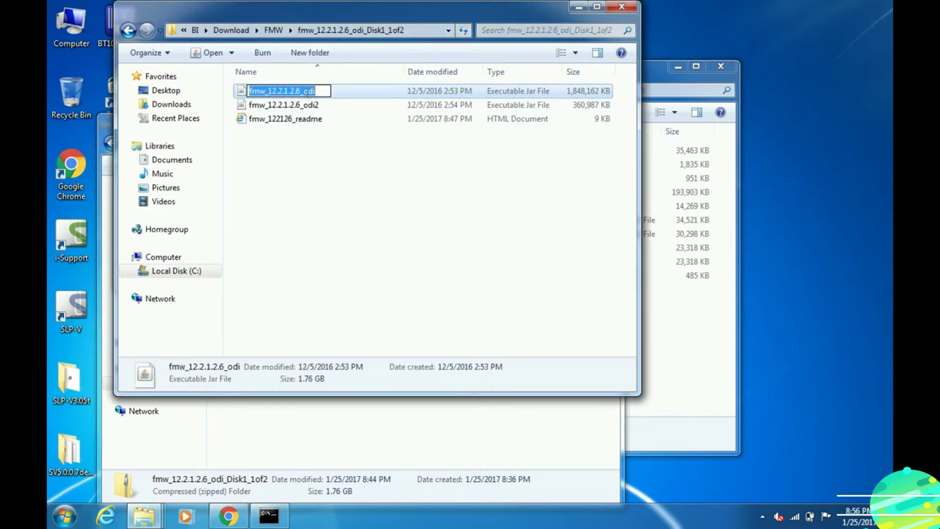
{"action": "right_click", "coordinate": [306, 92]}
{"action": "left_click", "coordinate": [345, 136]}
{"action": "left_click", "coordinate": [270, 515]}
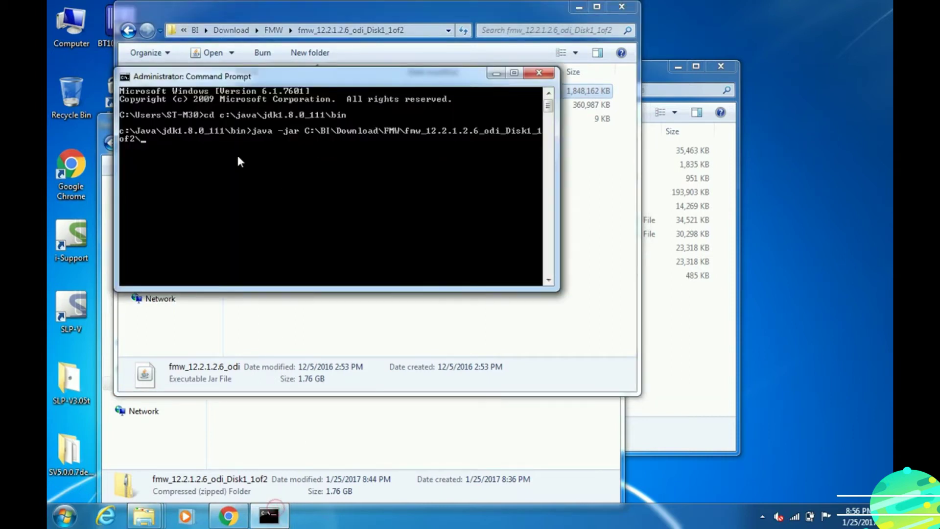
{"action": "right_click", "coordinate": [146, 144]}
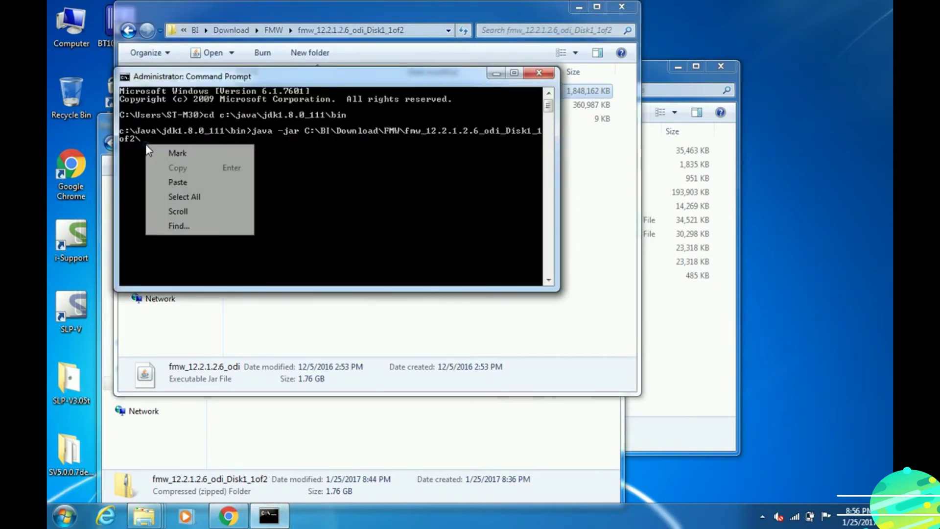
{"action": "left_click", "coordinate": [164, 183]}
{"action": "type", "text": ".jar"}
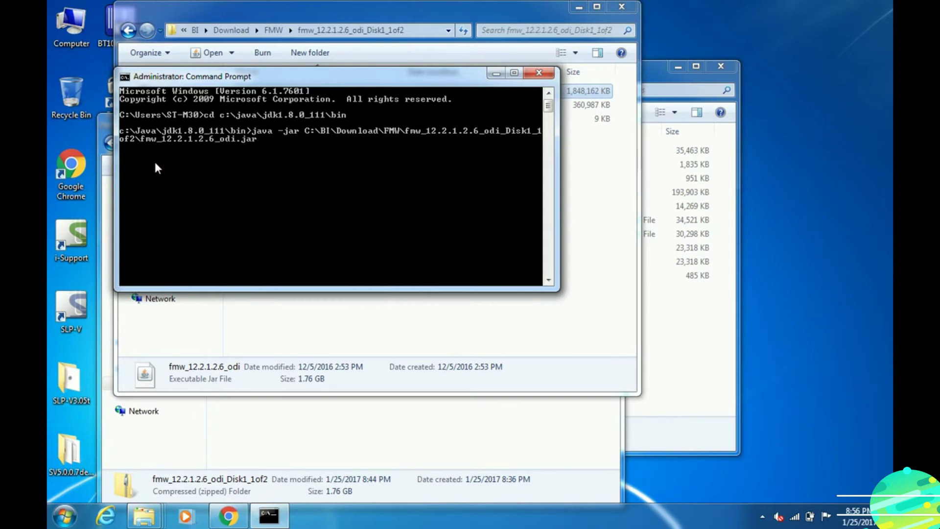
{"action": "key", "text": "Return"}
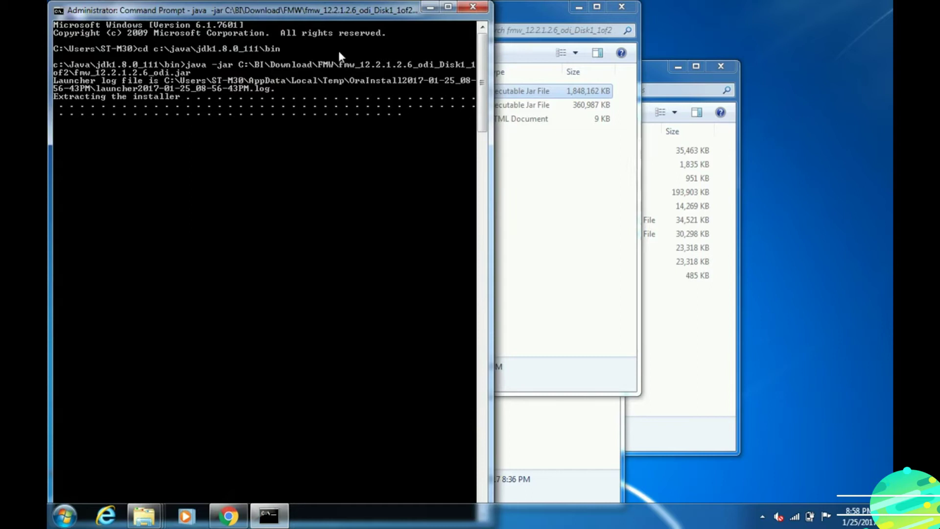
- Maximize the Command Prompt window while the ODI installer extracts and launches
{"action": "left_click", "coordinate": [447, 7]}
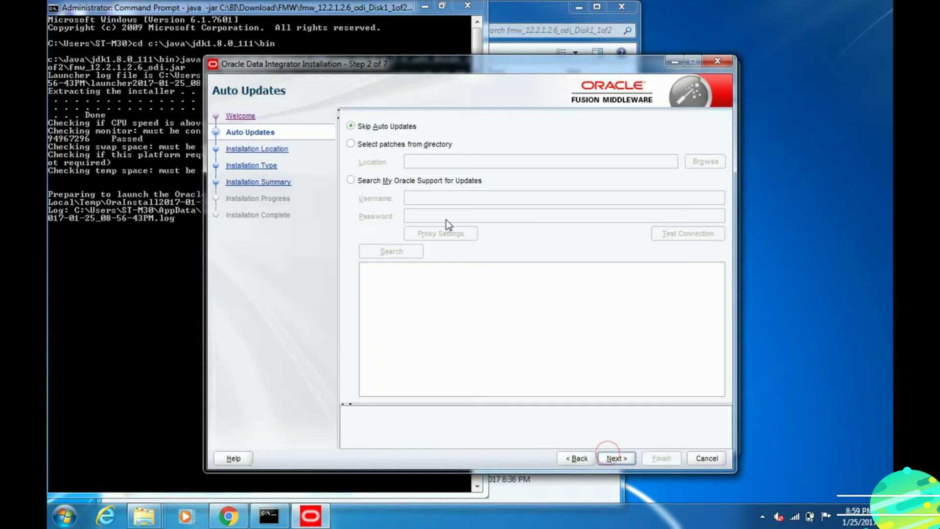
- Go to the installation location step and browse up to the root of drive C:
{"action": "left_click", "coordinate": [615, 458]}
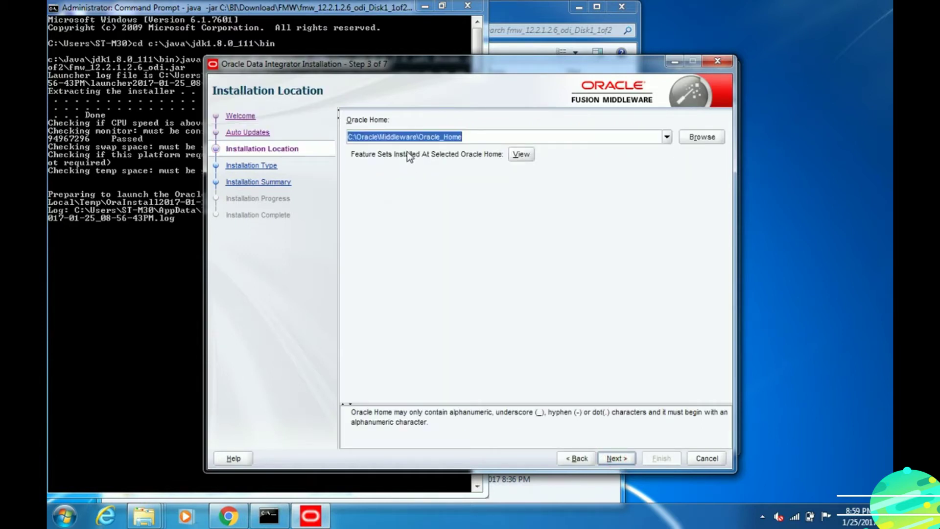
{"action": "left_click", "coordinate": [694, 138]}
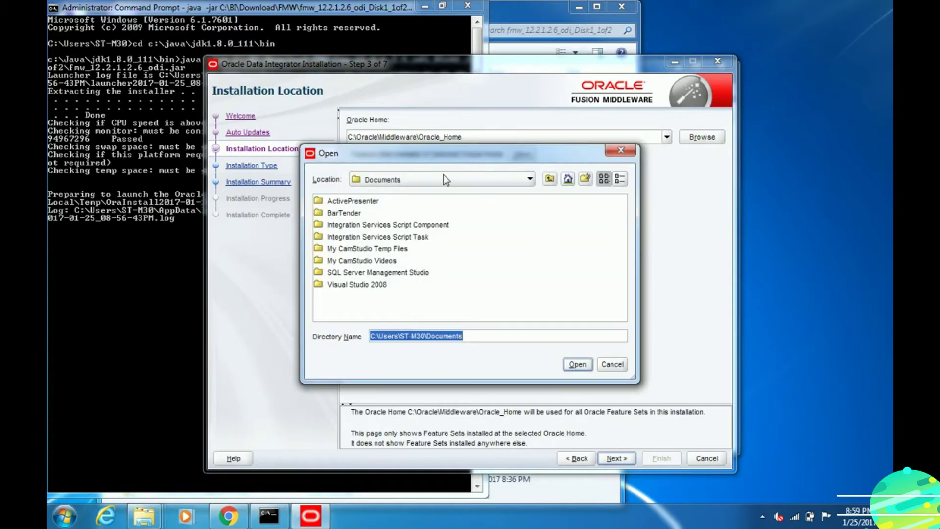
{"action": "left_click", "coordinate": [550, 179]}
{"action": "left_click", "coordinate": [550, 179]}
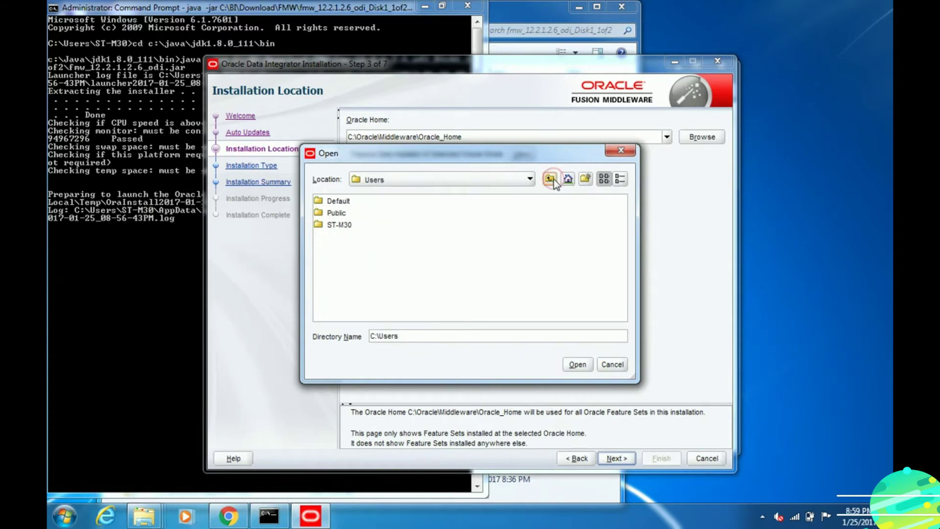
{"action": "left_click", "coordinate": [550, 179]}
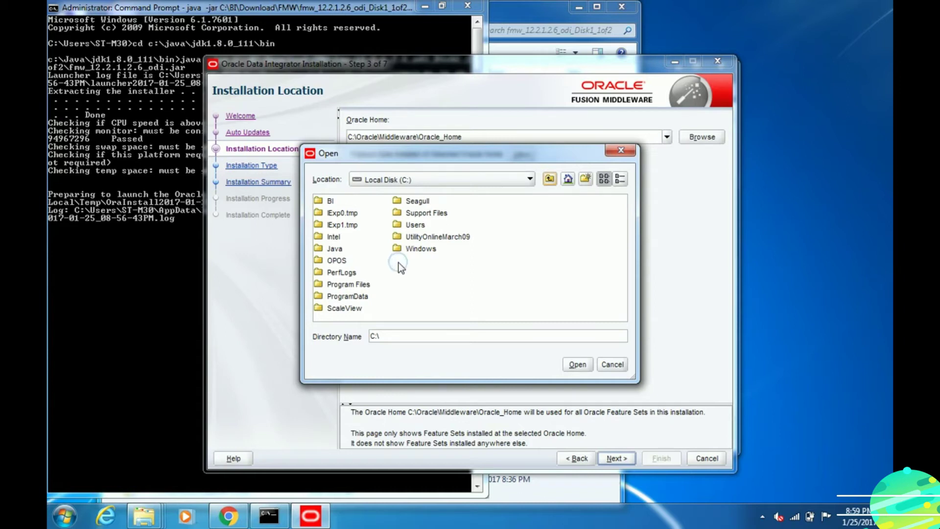
- Create a new folder named Oracle at C:\ and use it as the Oracle Home
{"action": "left_click", "coordinate": [585, 178]}
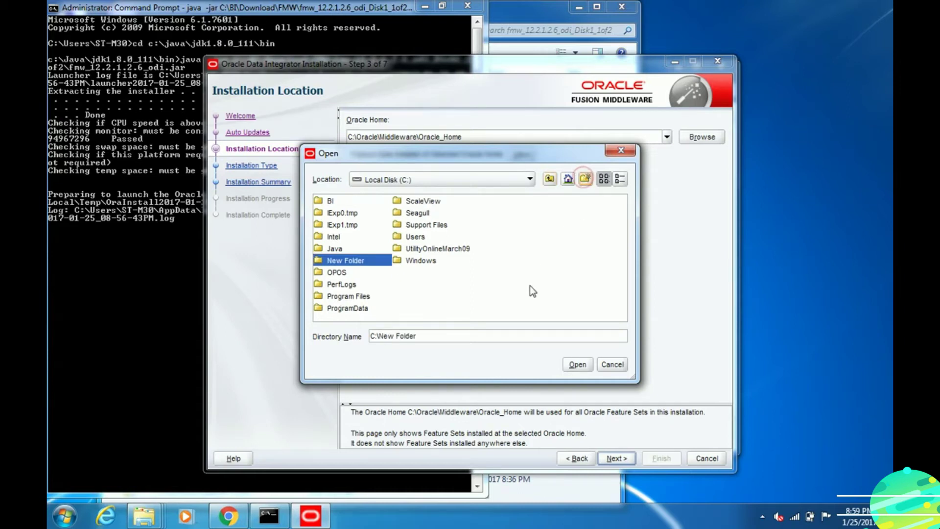
{"action": "left_click", "coordinate": [335, 261]}
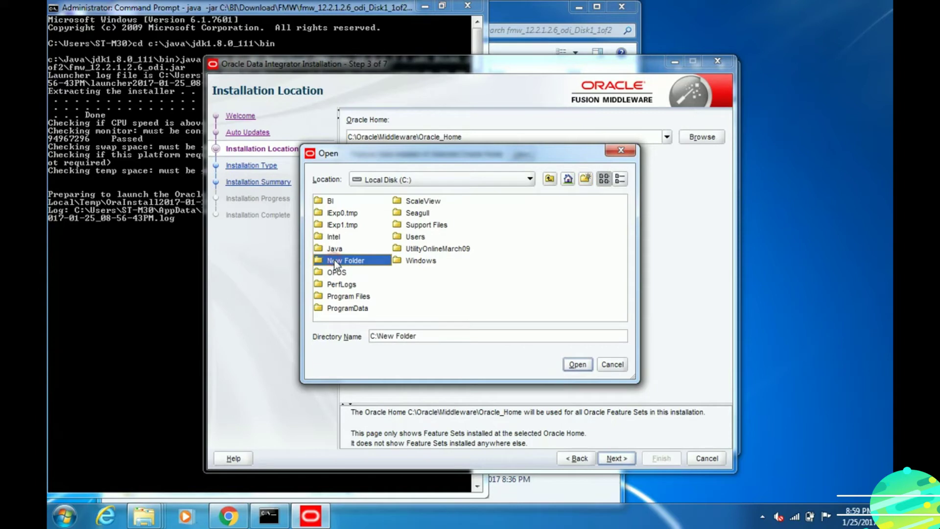
{"action": "double_click", "coordinate": [335, 261]}
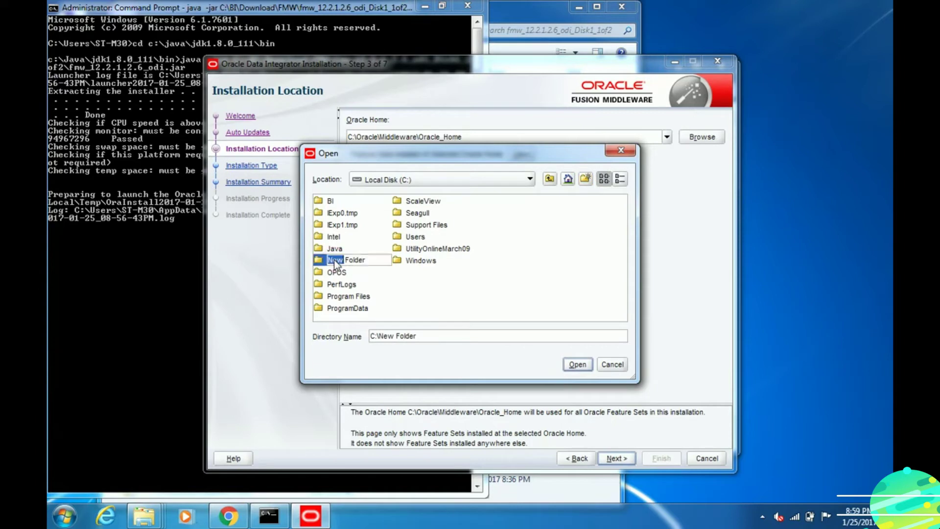
{"action": "triple_click", "coordinate": [388, 264]}
{"action": "type", "text": "Oracle"}
{"action": "left_click", "coordinate": [398, 283]}
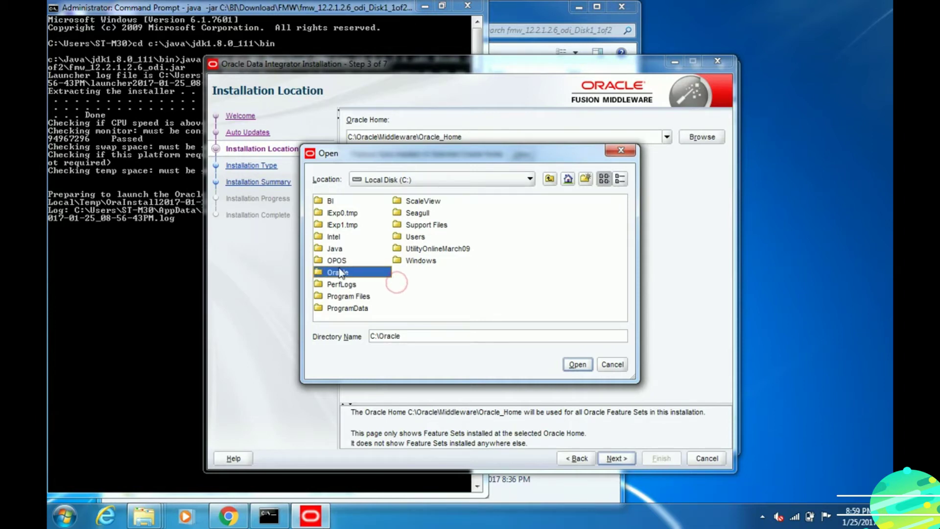
{"action": "left_click", "coordinate": [576, 365]}
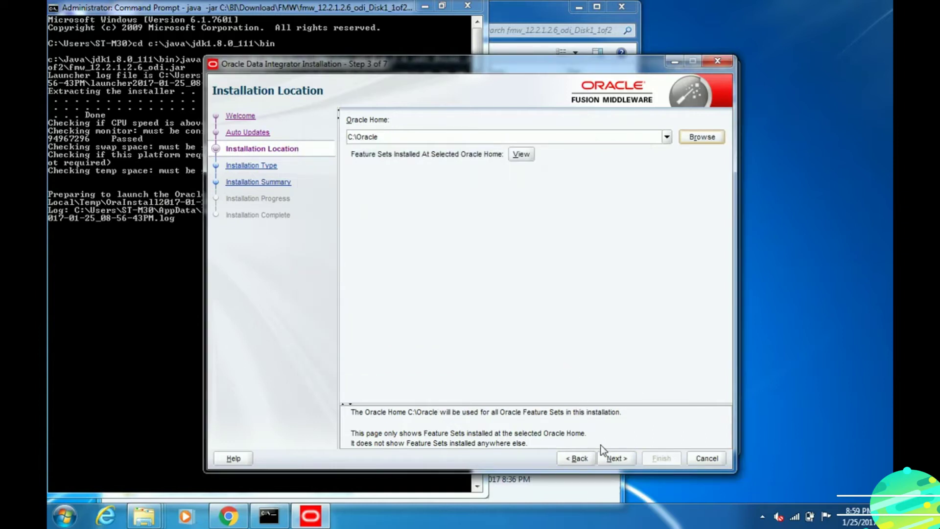
{"action": "left_click", "coordinate": [610, 461]}
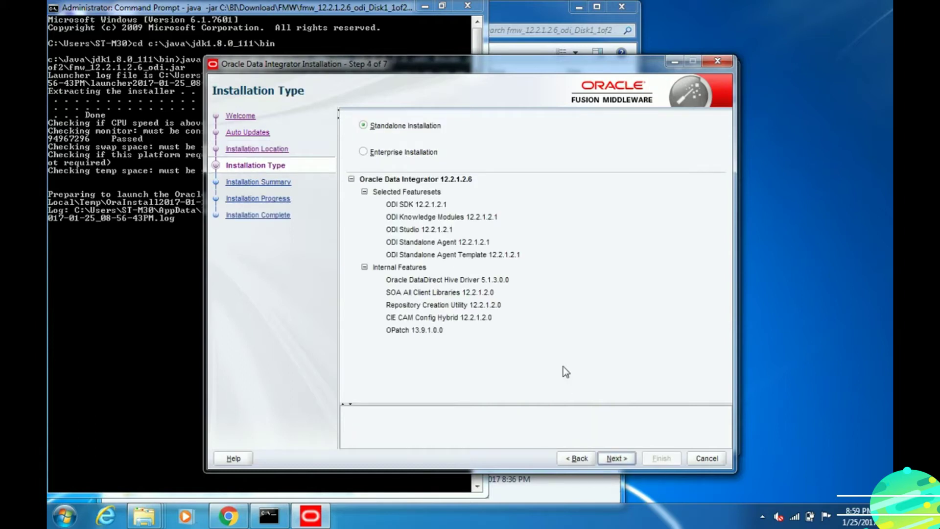
- Choose Enterprise Installation and start the install from the summary page
{"action": "left_click", "coordinate": [380, 153]}
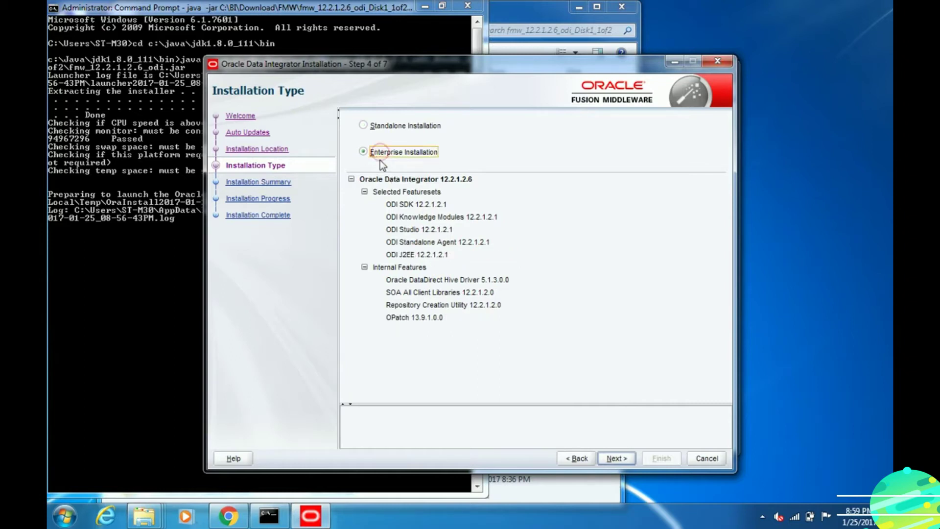
{"action": "left_click", "coordinate": [620, 459]}
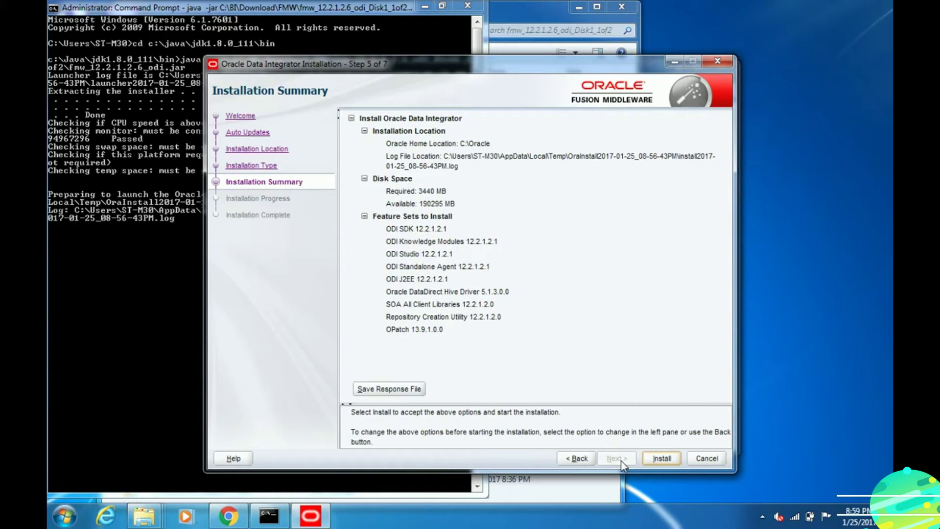
{"action": "left_click", "coordinate": [653, 458]}
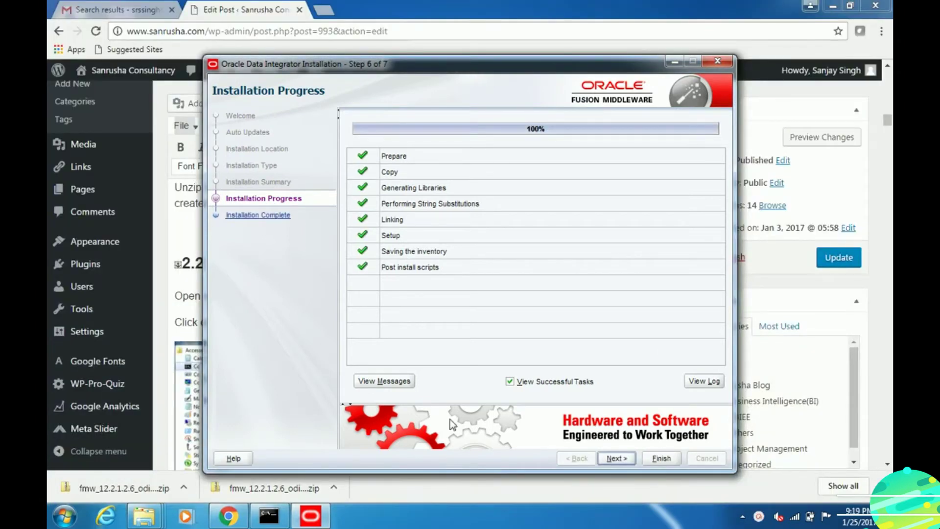
- Continue to the Installation Complete page and finish to close the installer
{"action": "left_click", "coordinate": [607, 459]}
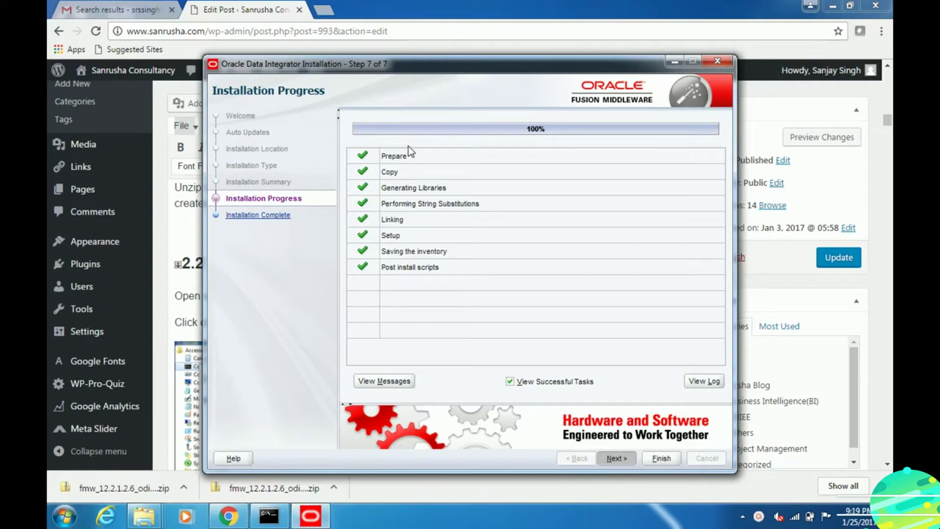
{"action": "left_click_drag", "start_coordinate": [398, 65], "coordinate": [349, 62]}
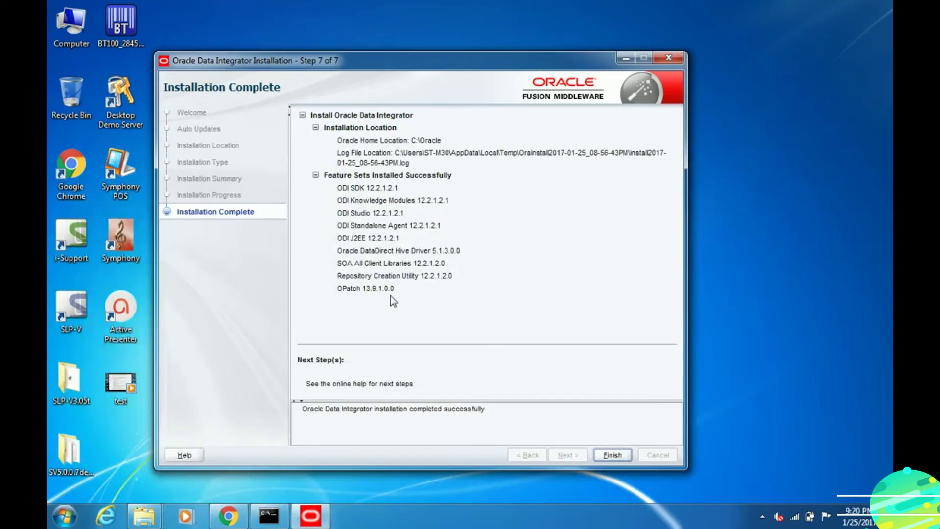
{"action": "left_click", "coordinate": [613, 455]}
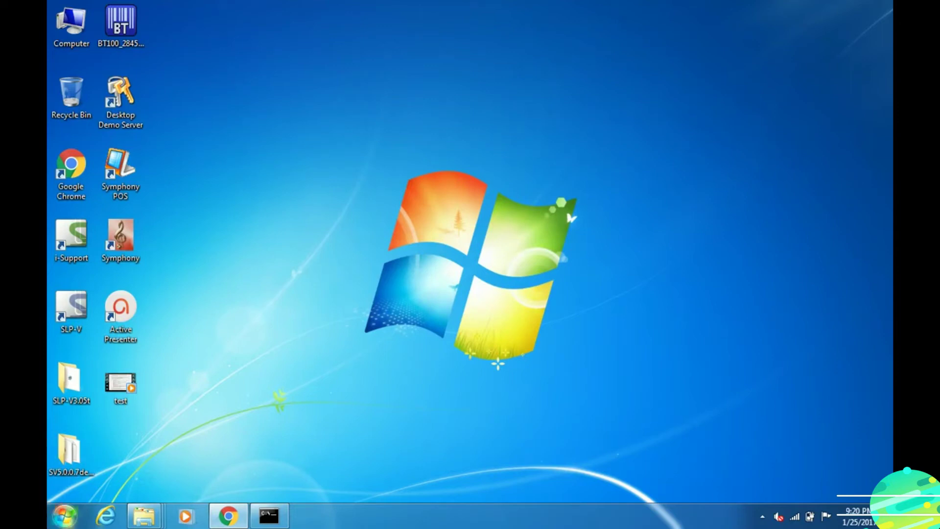
- Check the Oracle Start menu folder, then show Local Disk (C:) in the FMW Explorer window
{"action": "left_click", "coordinate": [65, 515]}
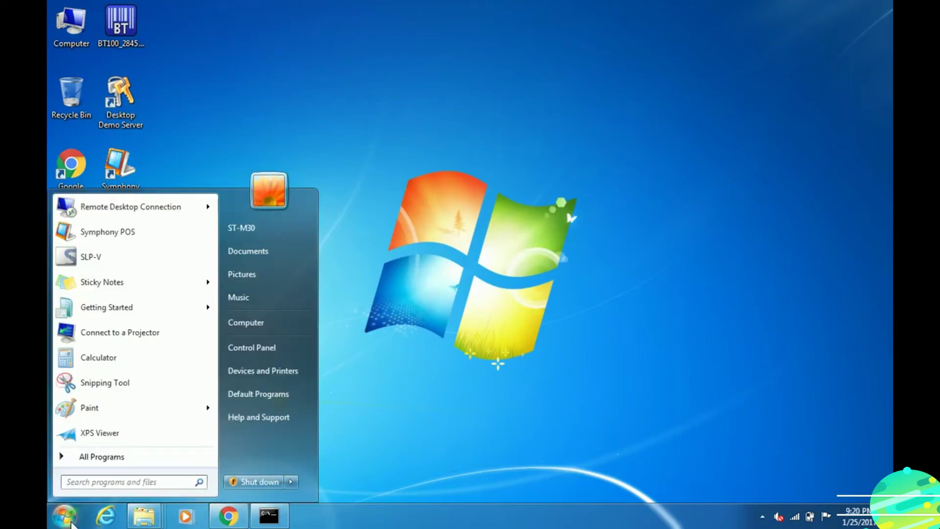
{"action": "left_click", "coordinate": [91, 458]}
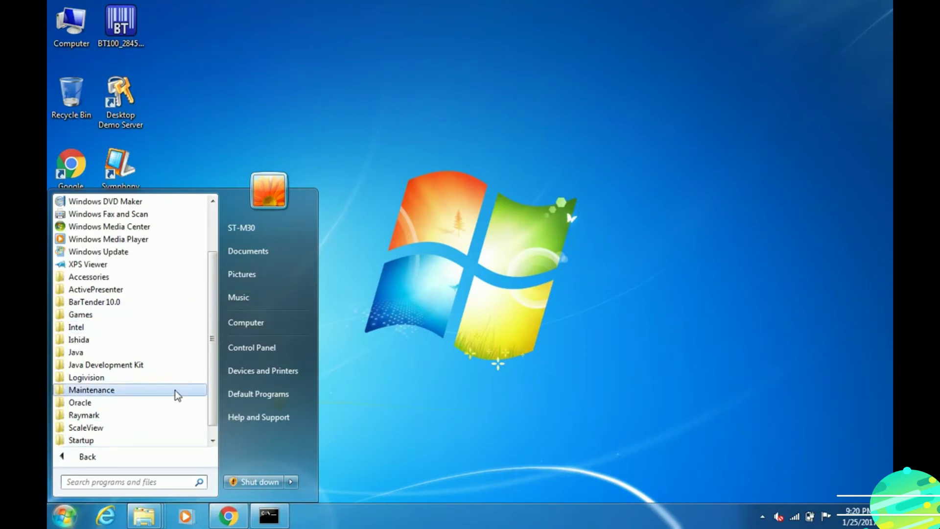
{"action": "left_click", "coordinate": [167, 401]}
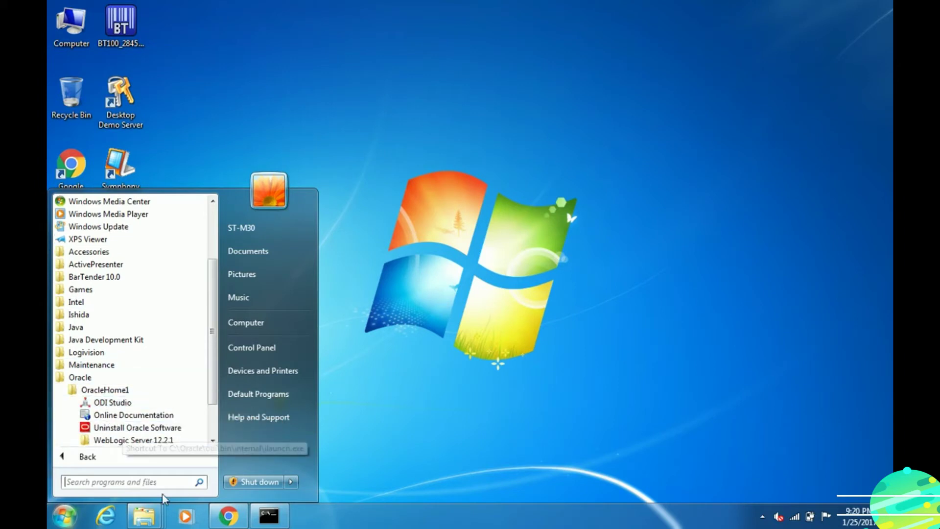
{"action": "left_click", "coordinate": [142, 517]}
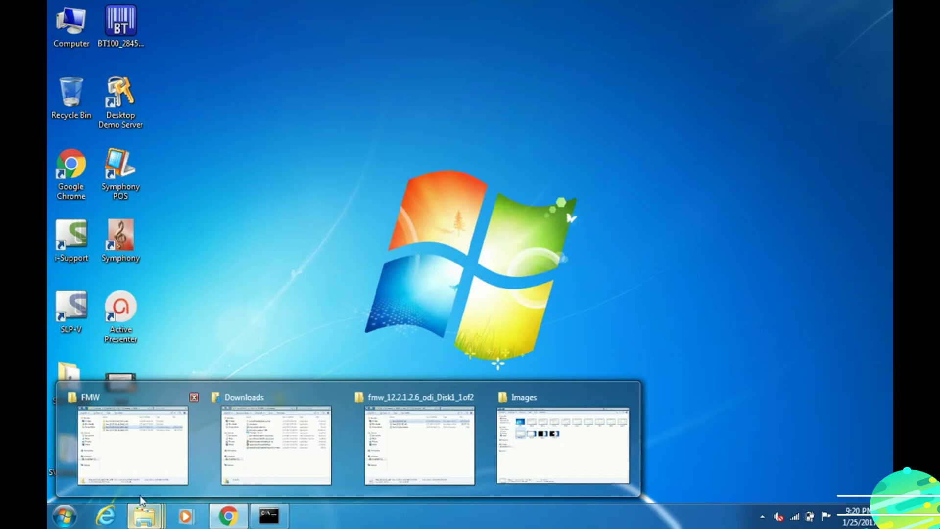
{"action": "left_click", "coordinate": [142, 464]}
{"action": "left_click", "coordinate": [146, 387]}
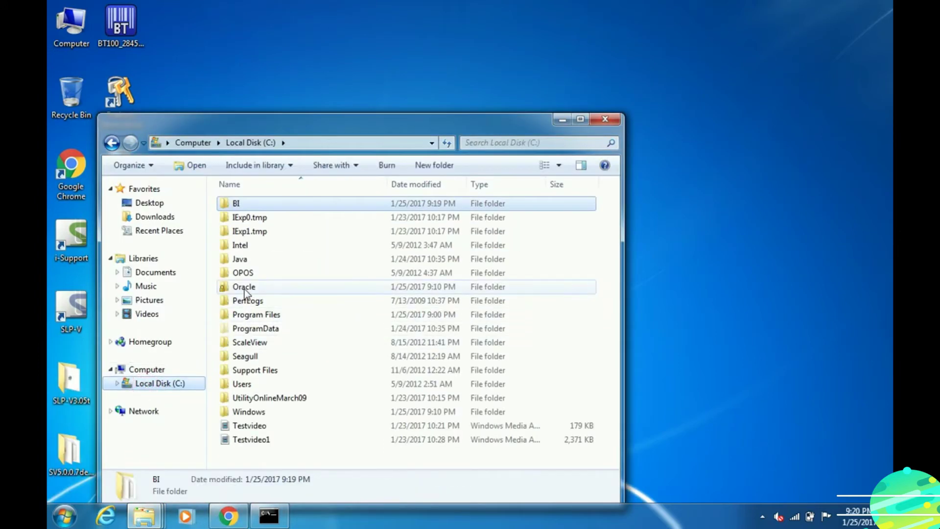
- Open the Oracle folder on Local Disk (C:)
{"action": "double_click", "coordinate": [245, 288]}
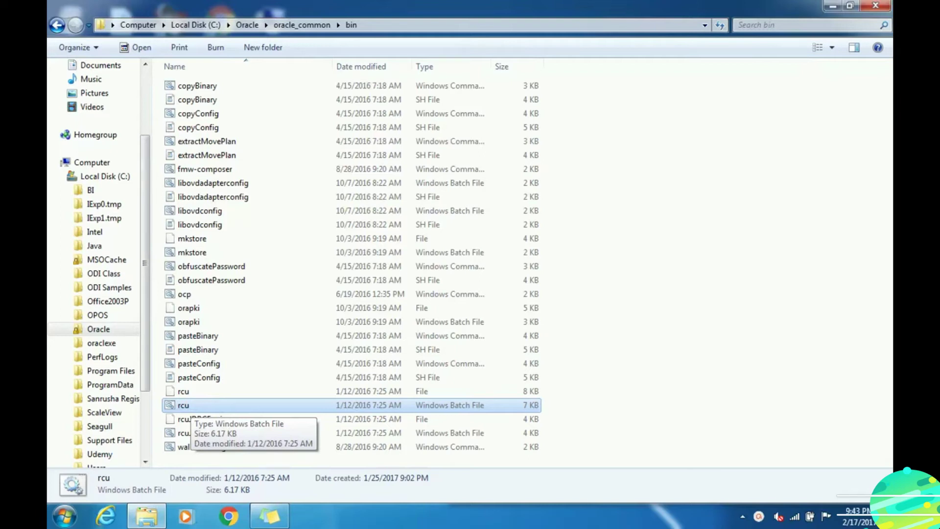
- Launch rcu.bat and proceed past Welcome with Create Repository using System Load and Product Load
{"action": "double_click", "coordinate": [184, 405]}
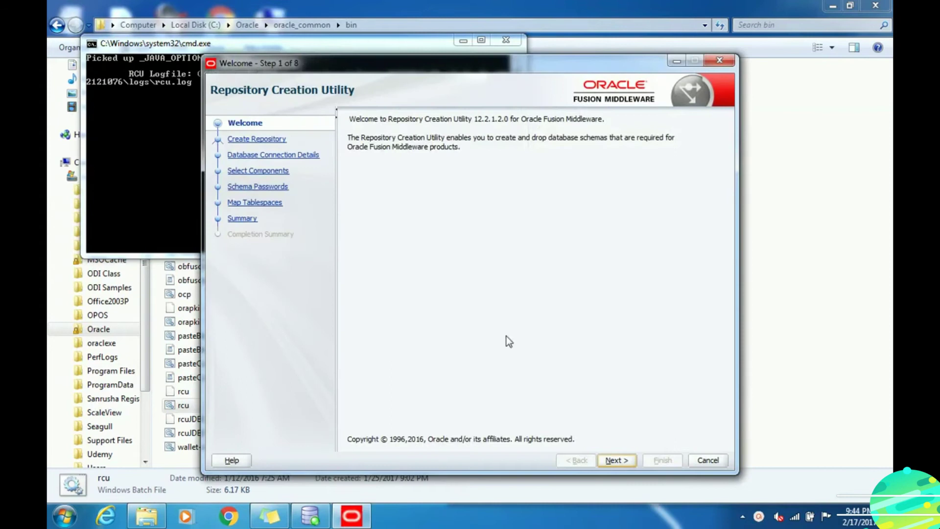
{"action": "left_click", "coordinate": [612, 460]}
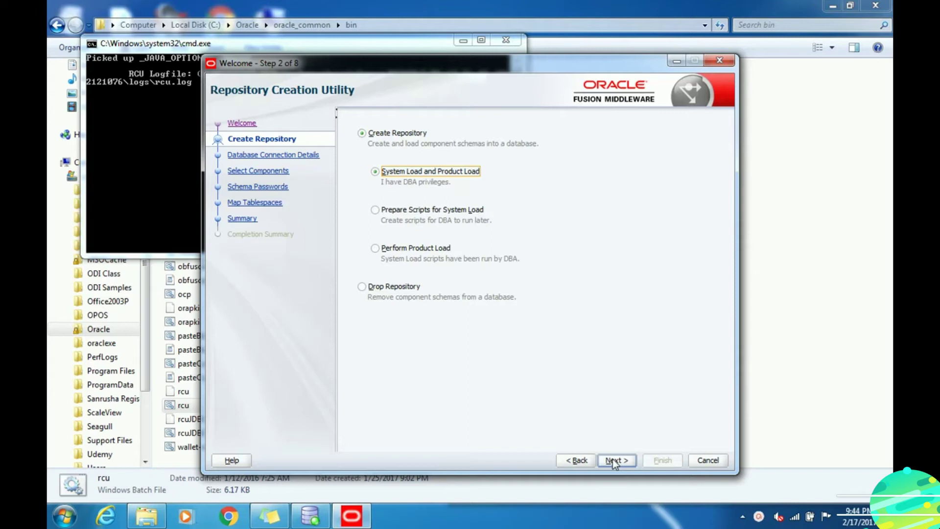
{"action": "left_click", "coordinate": [612, 459]}
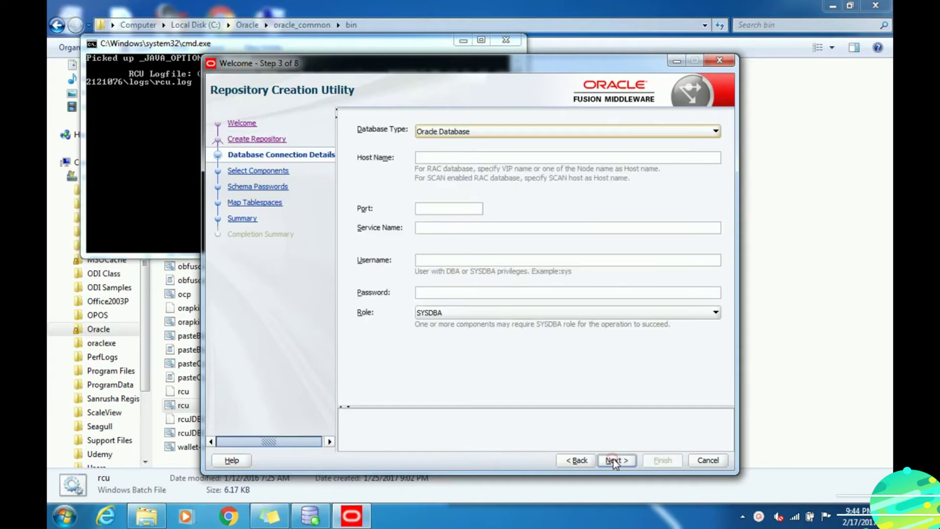
- Enter host localhost, port 1521, service xe, username SYS and the SYS password
{"action": "left_click", "coordinate": [428, 157]}
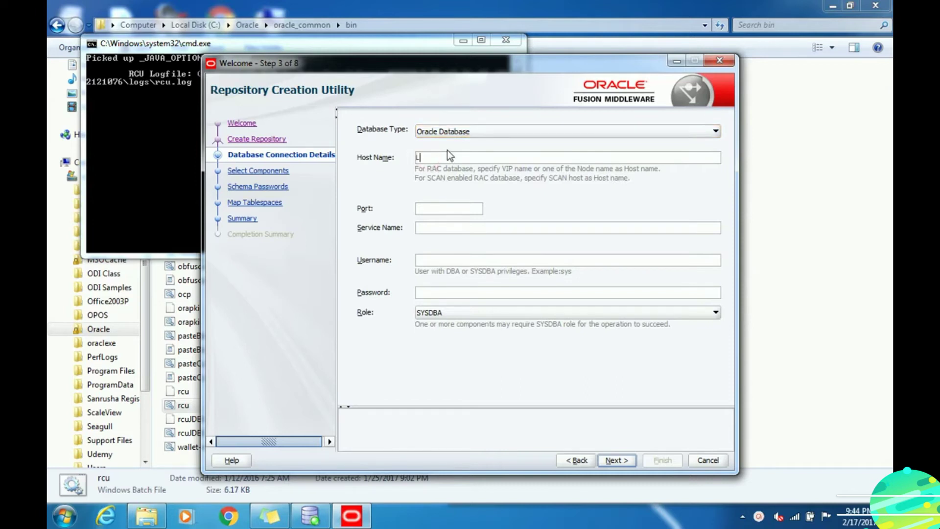
{"action": "type", "text": "LOCA"}
{"action": "key", "text": "BackSpace"}
{"action": "key", "text": "BackSpace"}
{"action": "key", "text": "BackSpace"}
{"action": "key", "text": "BackSpace"}
{"action": "type", "text": "loca"}
{"action": "left_click", "coordinate": [476, 211]}
{"action": "type", "text": "S"}
{"action": "key", "text": "Tab"}
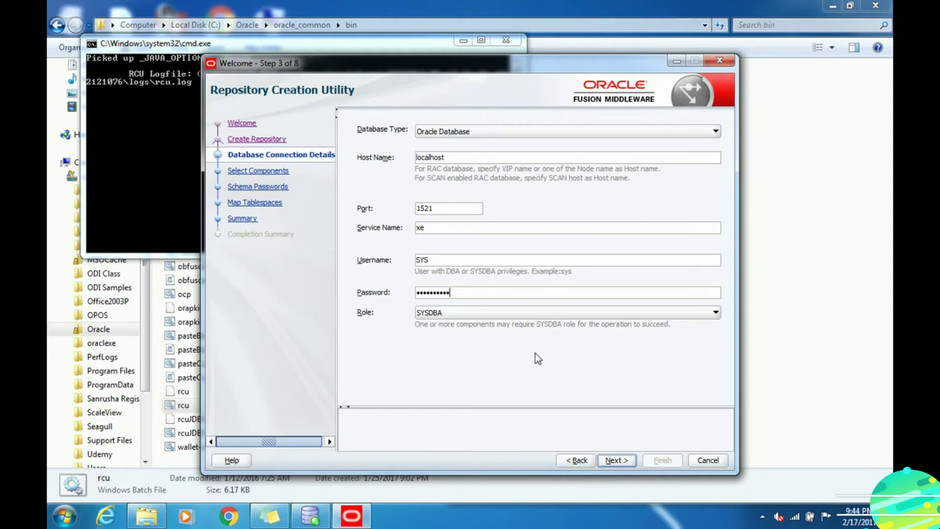
- Run the connection prerequisite checks, ignoring the XE edition warning
{"action": "left_click", "coordinate": [617, 461]}
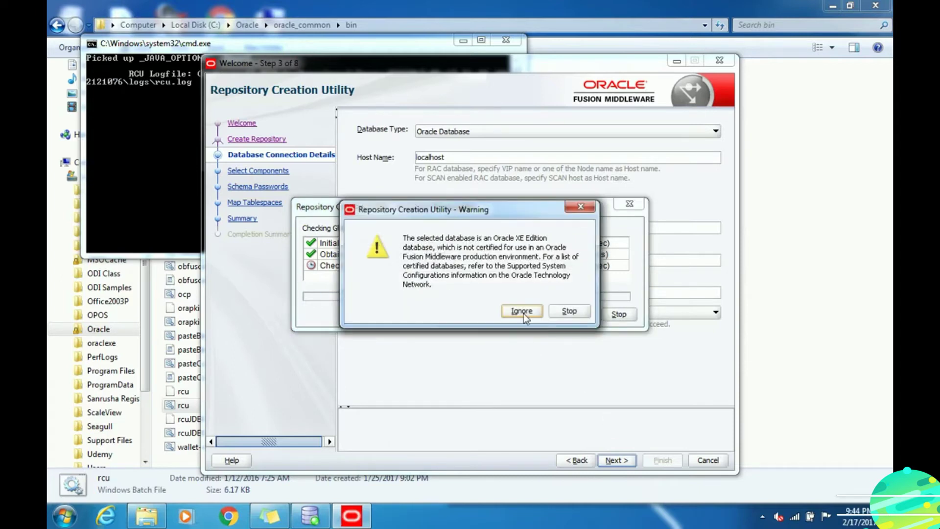
{"action": "left_click", "coordinate": [522, 311]}
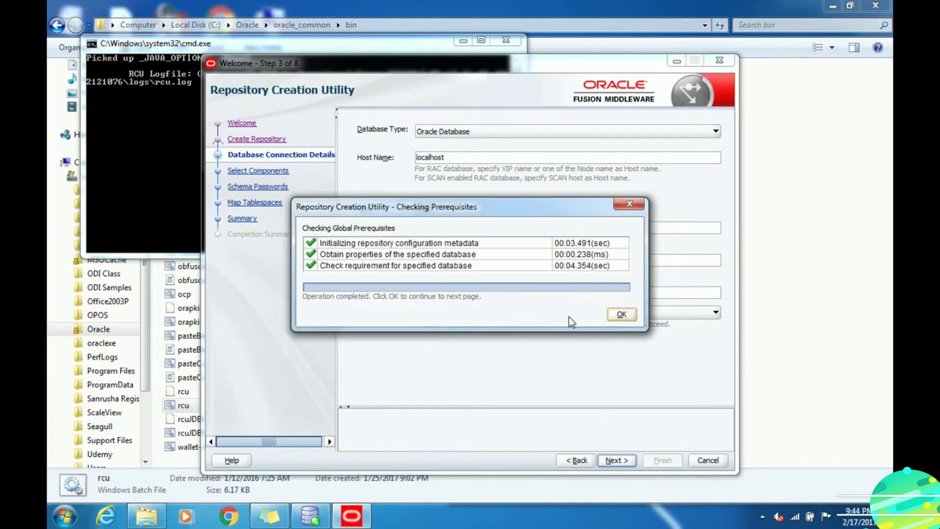
{"action": "left_click", "coordinate": [621, 315]}
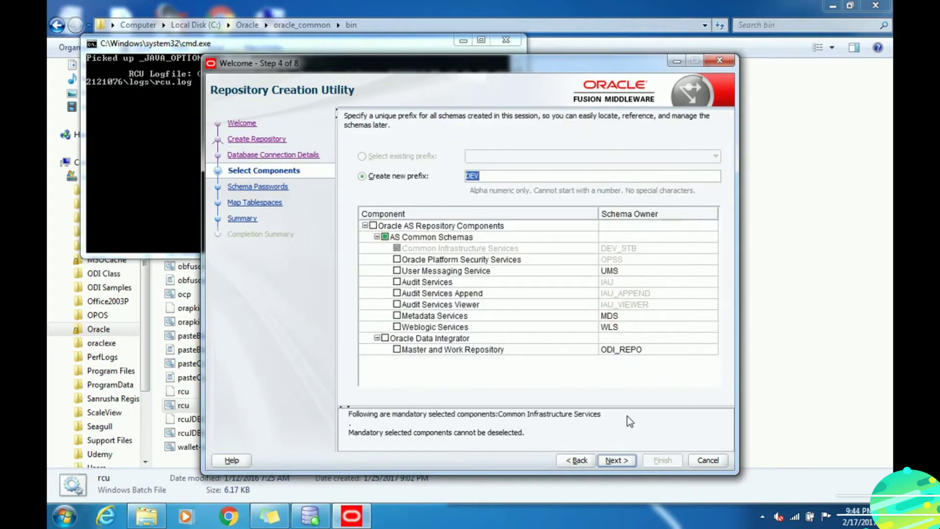
- Select all Oracle AS Repository Components and pass the component prerequisite checks
{"action": "left_click", "coordinate": [373, 225]}
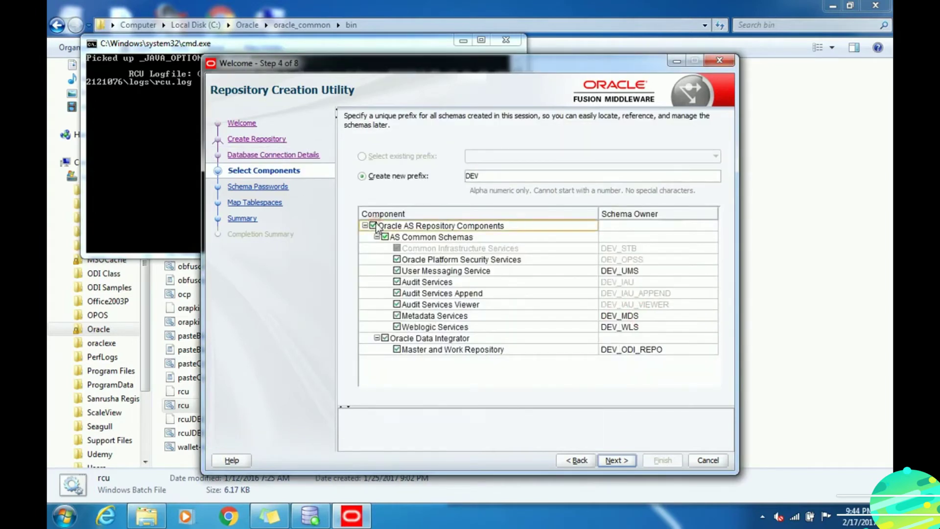
{"action": "left_click", "coordinate": [624, 460]}
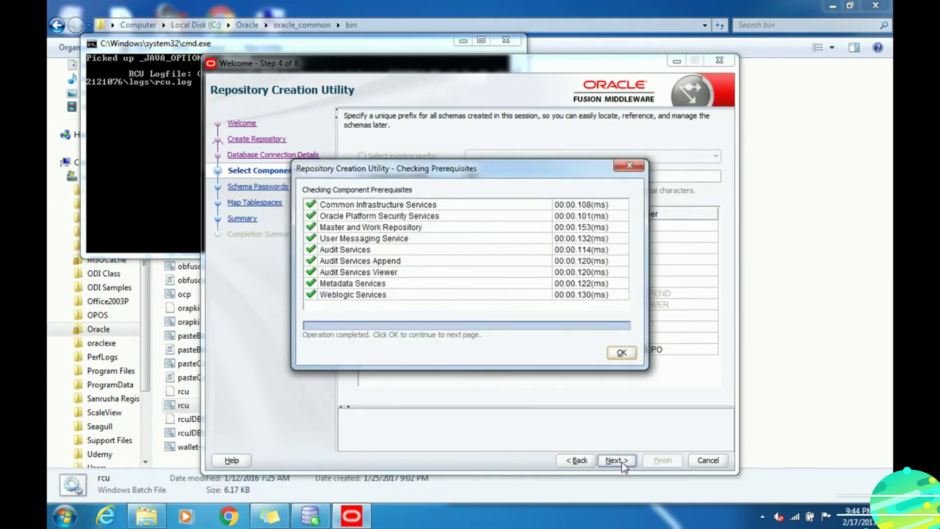
{"action": "left_click", "coordinate": [616, 349]}
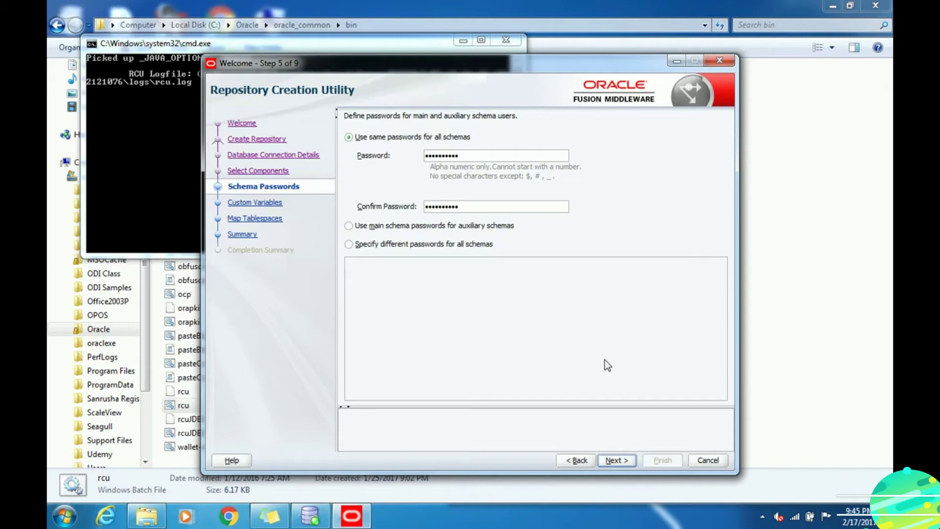
- In Custom Variables, enter and confirm the ODI supervisor password
{"action": "left_click", "coordinate": [616, 460]}
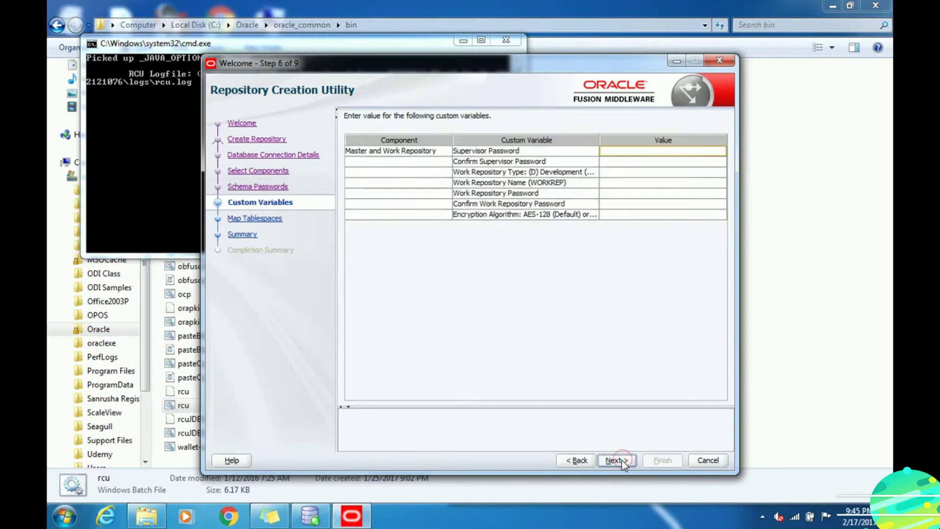
{"action": "left_click", "coordinate": [627, 148]}
{"action": "type", "text": "we"}
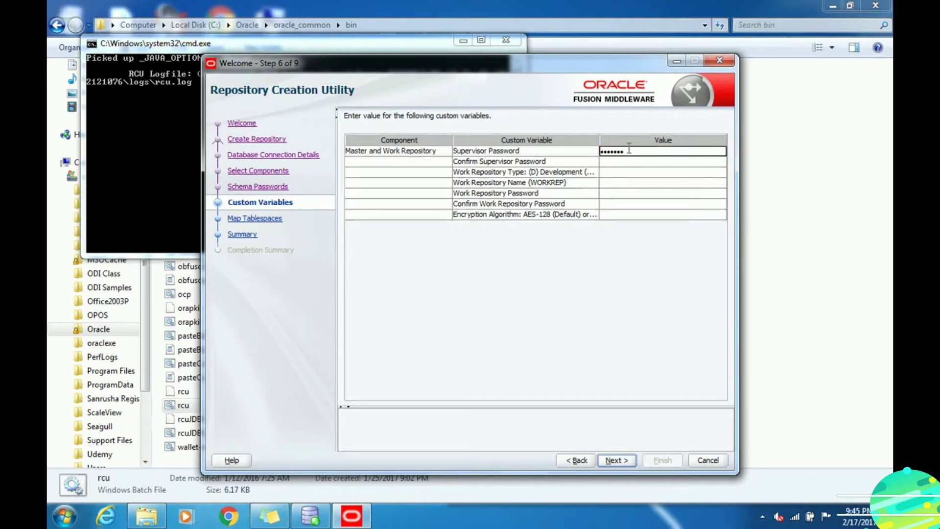
{"action": "left_click", "coordinate": [618, 160]}
{"action": "type", "text": "w"}
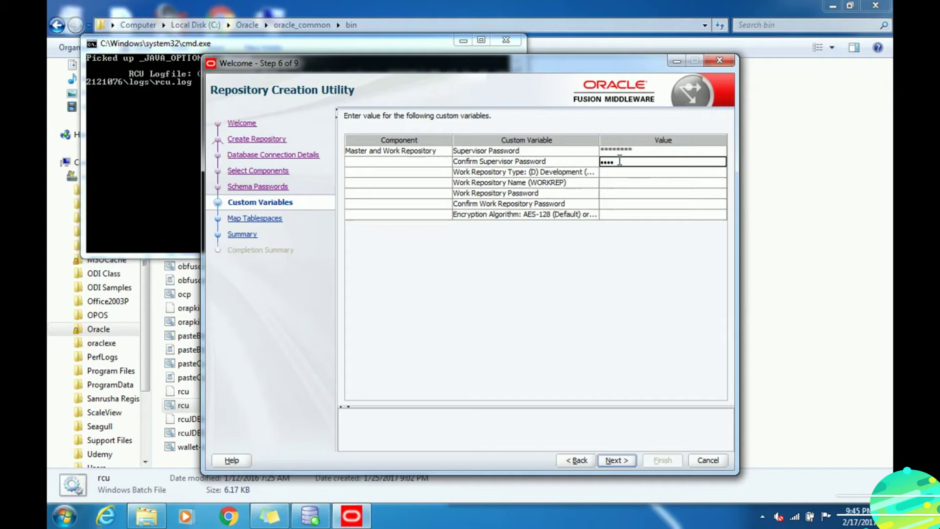
{"action": "type", "text": "elcome1"}
- Enter and confirm the work repository password, then continue to Map Tablespaces
{"action": "left_click", "coordinate": [620, 194]}
{"action": "type", "text": "w"}
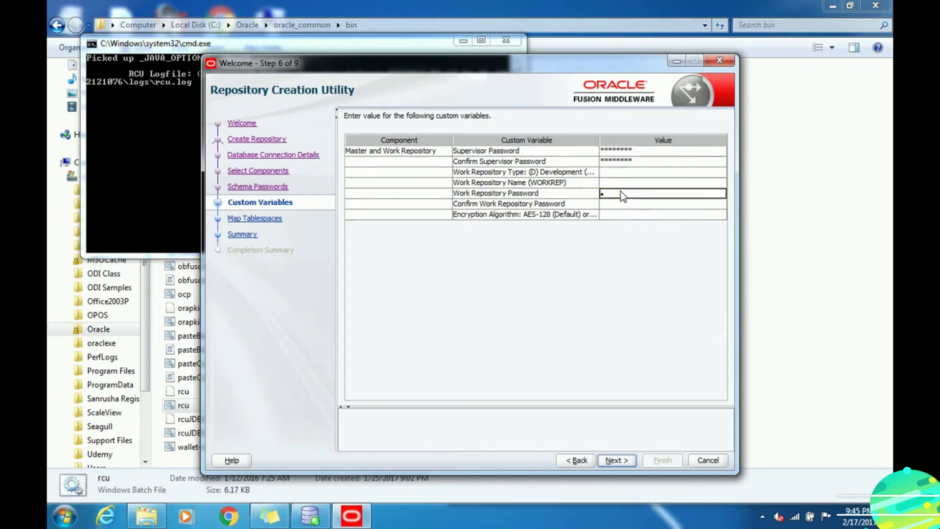
{"action": "type", "text": "elco"}
{"action": "left_click", "coordinate": [609, 204]}
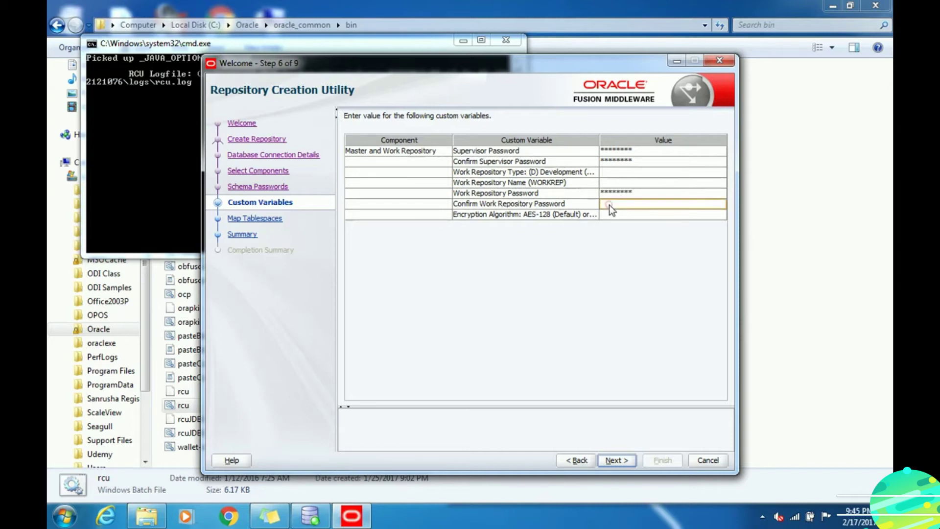
{"action": "type", "text": "we"}
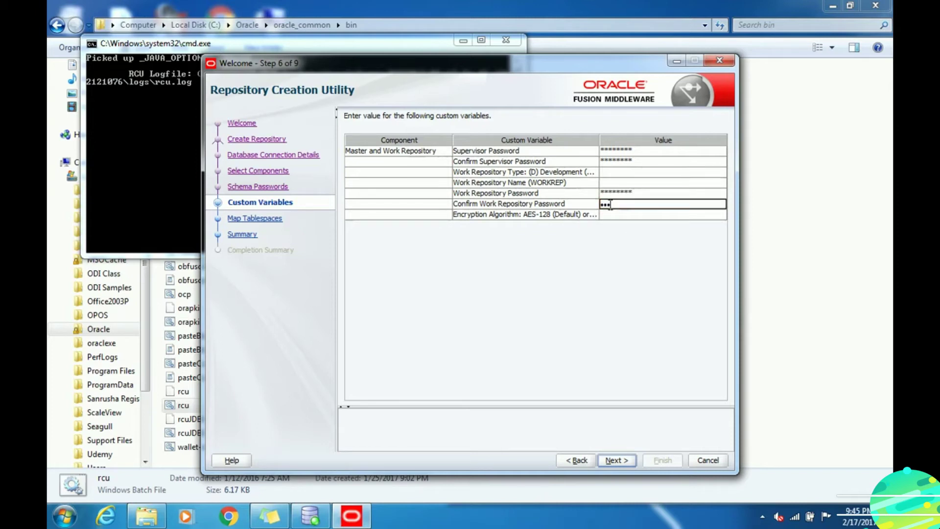
{"action": "type", "text": "23"}
{"action": "left_click", "coordinate": [615, 463]}
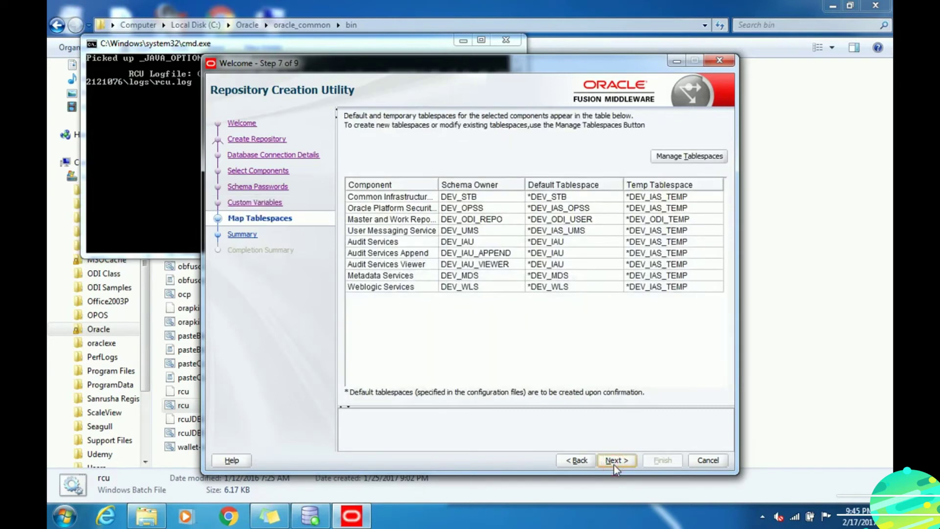
- Confirm creation of the missing default tablespaces and proceed to the Summary
{"action": "left_click", "coordinate": [615, 461]}
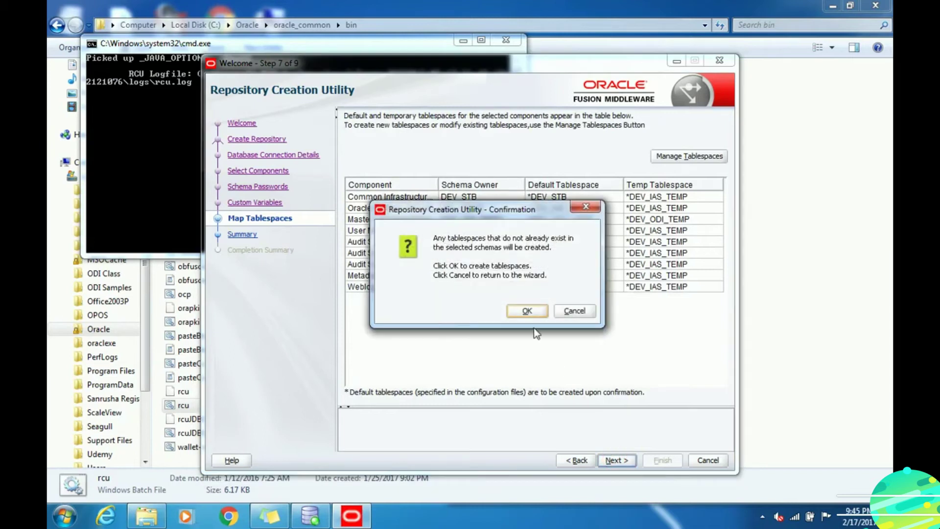
{"action": "left_click", "coordinate": [528, 312]}
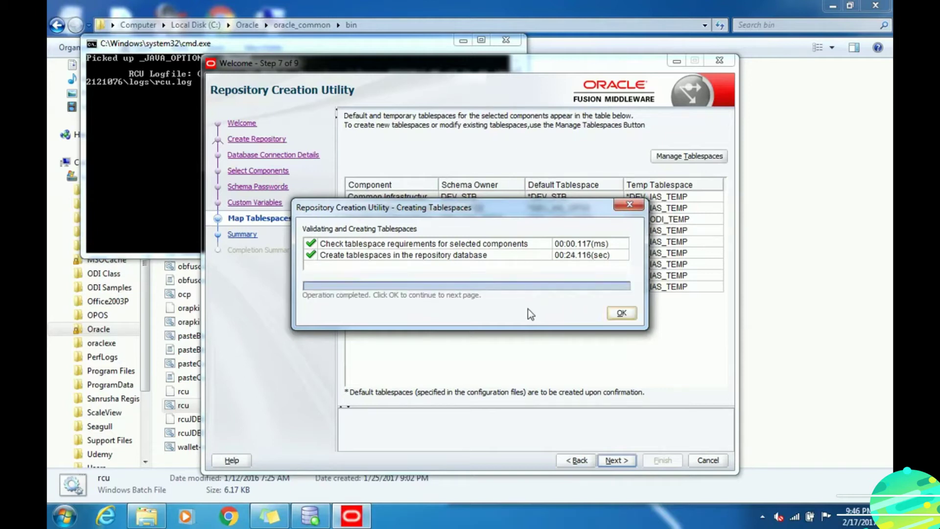
{"action": "left_click", "coordinate": [621, 313]}
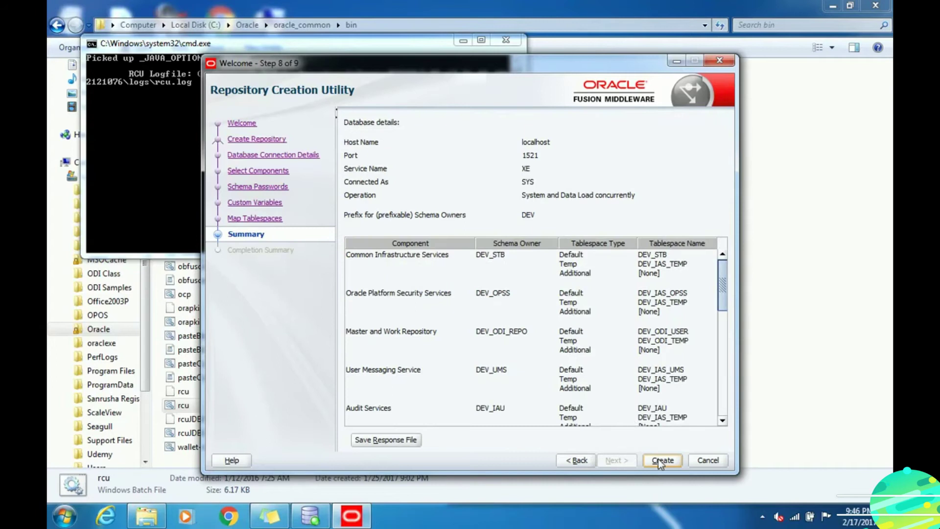
- Start schema creation and ignore each ORA-00439 and ORA-17008 audit warning until loading completes
{"action": "left_click", "coordinate": [660, 459]}
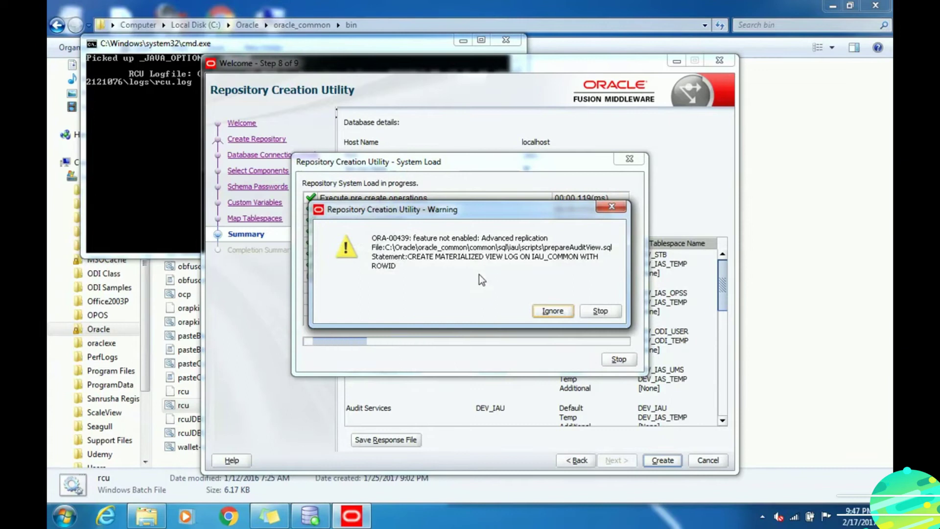
{"action": "left_click", "coordinate": [549, 313]}
{"action": "left_click", "coordinate": [557, 306]}
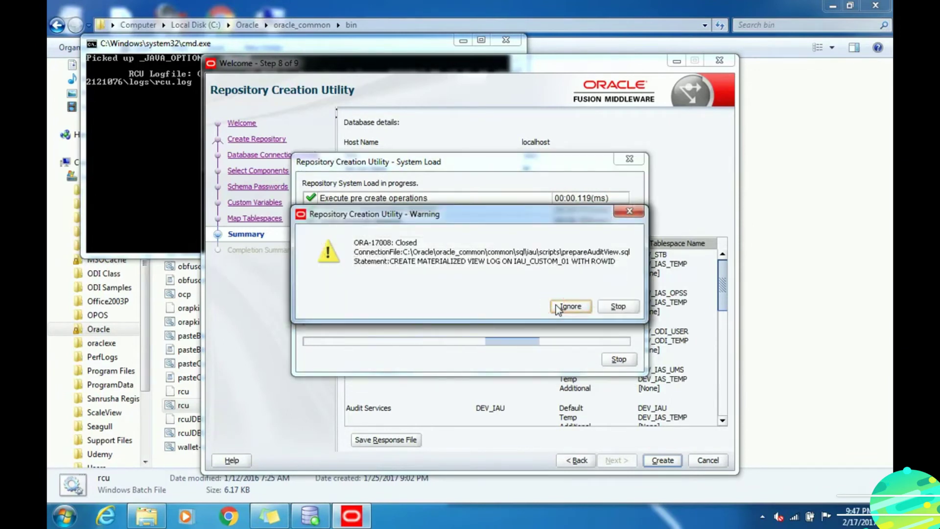
{"action": "left_click", "coordinate": [569, 307]}
{"action": "left_click", "coordinate": [571, 306]}
{"action": "left_click", "coordinate": [571, 307]}
{"action": "left_click", "coordinate": [571, 307]}
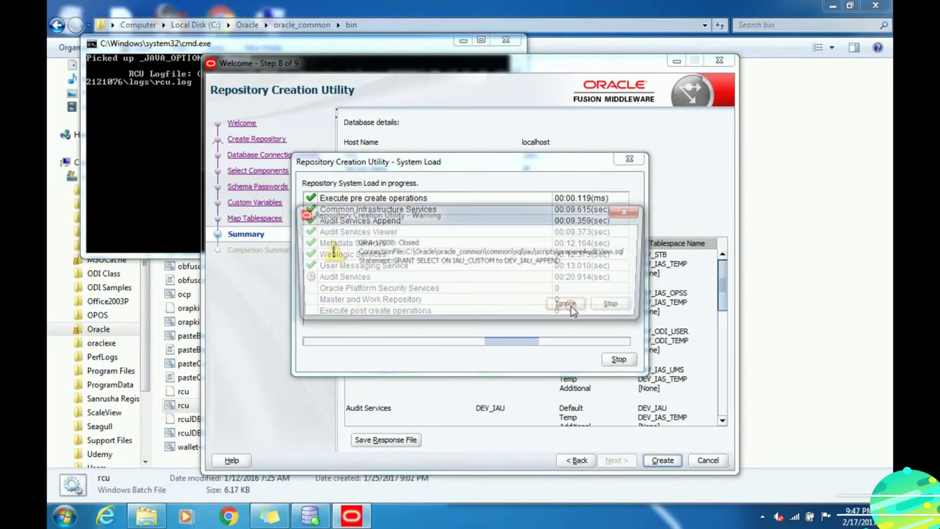
{"action": "left_click", "coordinate": [571, 306]}
{"action": "left_click", "coordinate": [571, 307]}
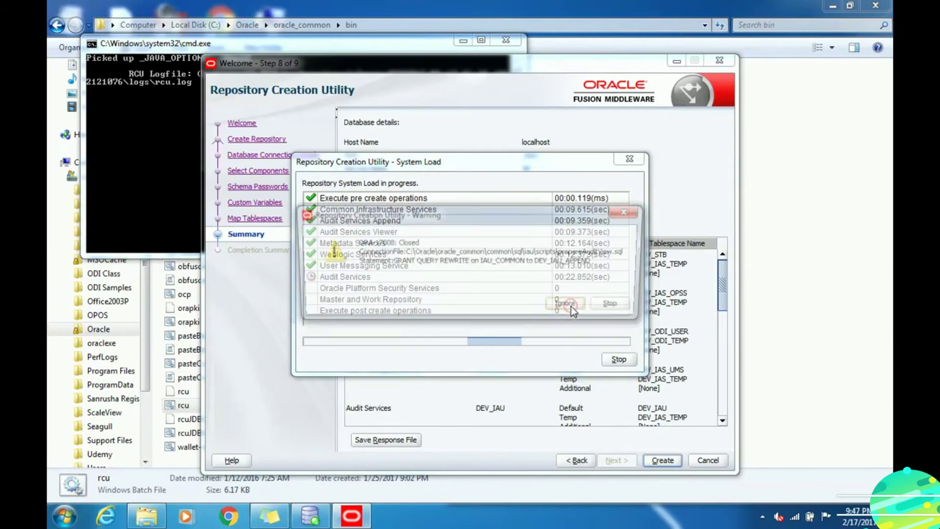
{"action": "left_click", "coordinate": [570, 307]}
{"action": "left_click", "coordinate": [570, 307]}
{"action": "left_click", "coordinate": [570, 307]}
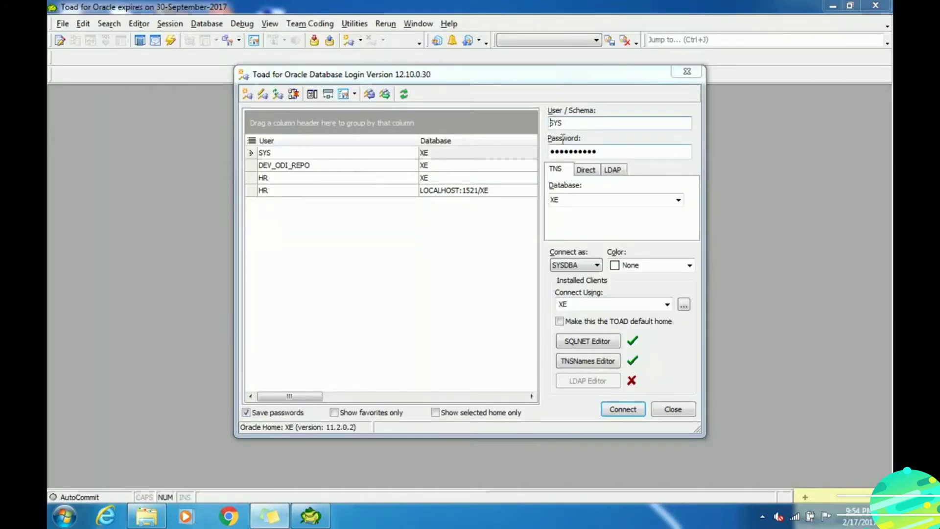
- Log in to XE as SYS and view the DEV_STB schema in the Schema Browser
{"action": "left_click", "coordinate": [623, 409]}
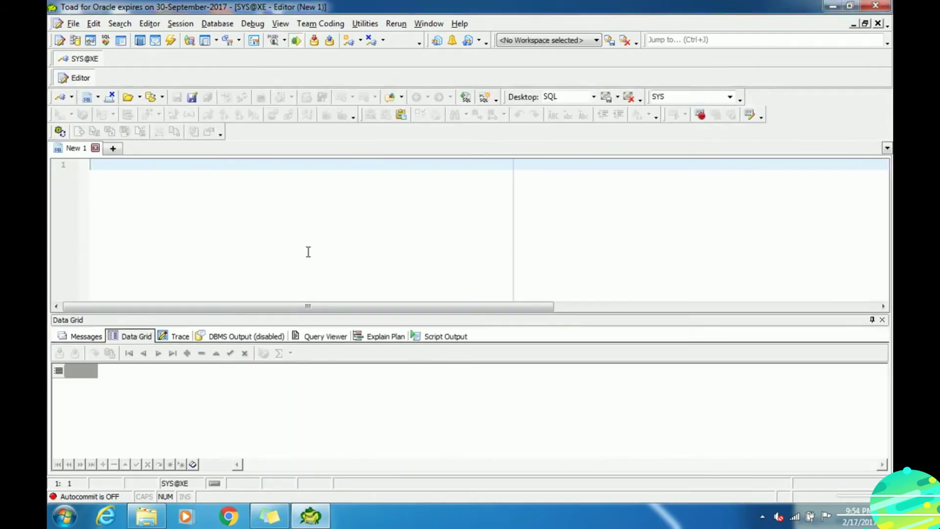
{"action": "left_click", "coordinate": [218, 23]}
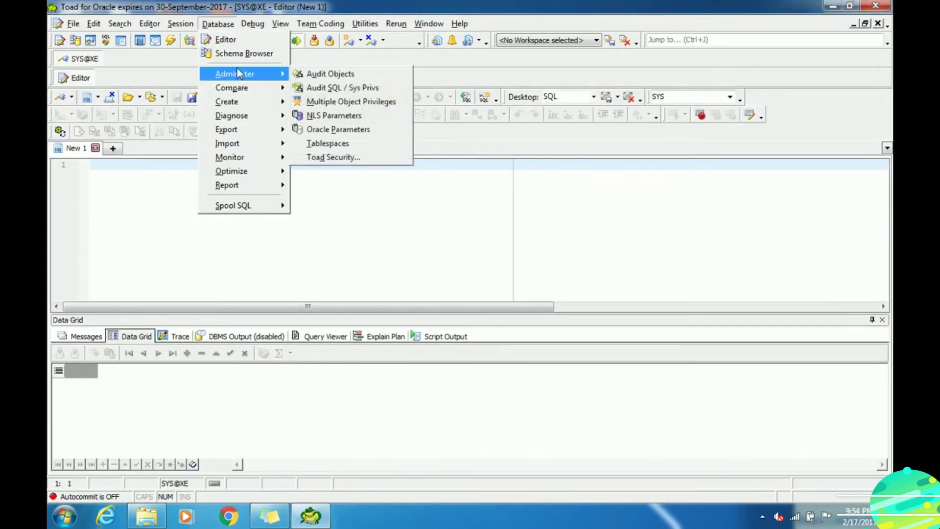
{"action": "left_click", "coordinate": [233, 53]}
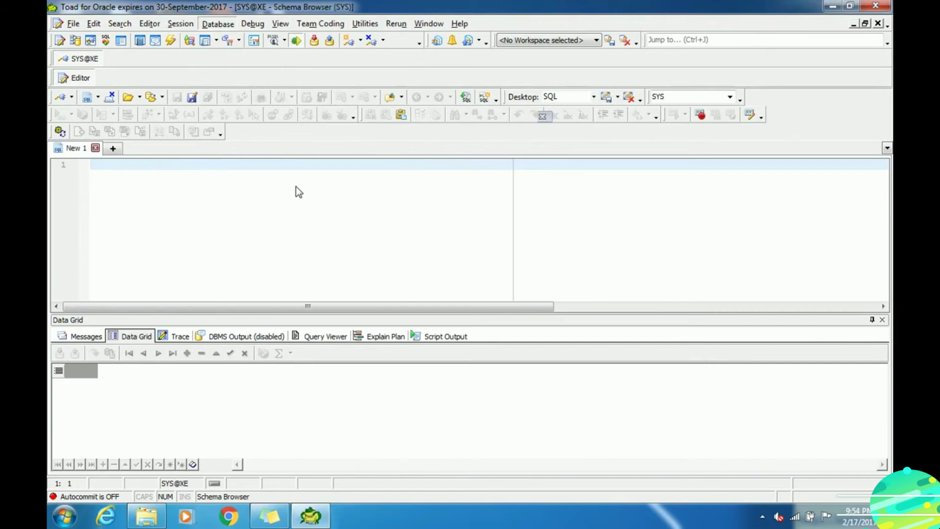
{"action": "scroll", "coordinate": [204, 207], "scroll_direction": "down", "scroll_amount": 10}
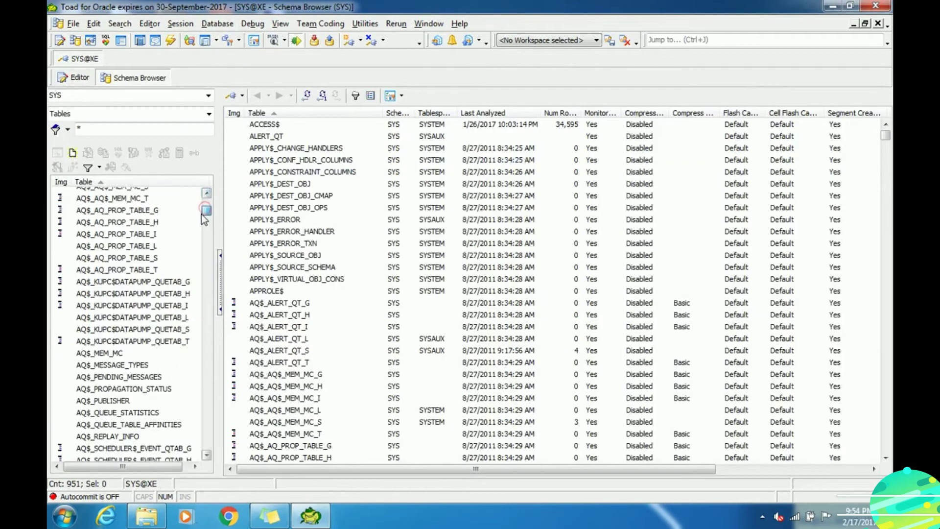
{"action": "left_click", "coordinate": [209, 95]}
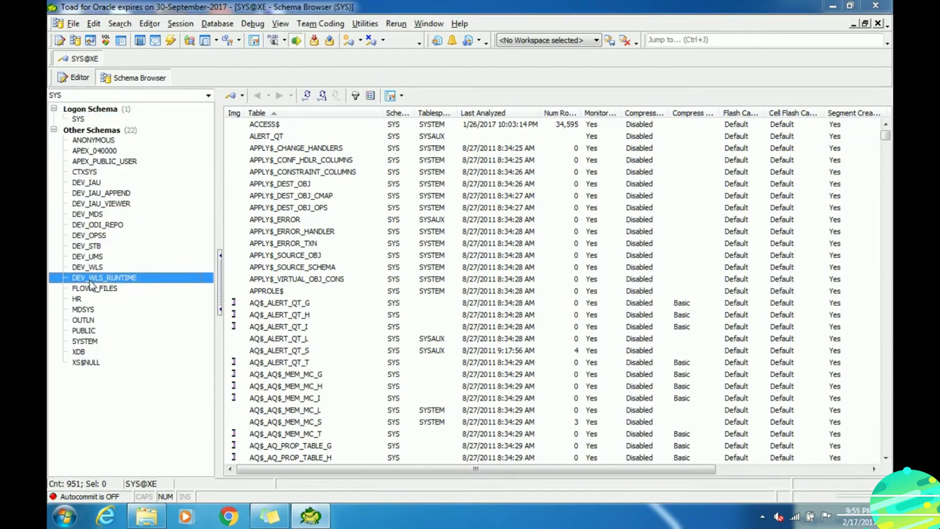
{"action": "left_click", "coordinate": [94, 246]}
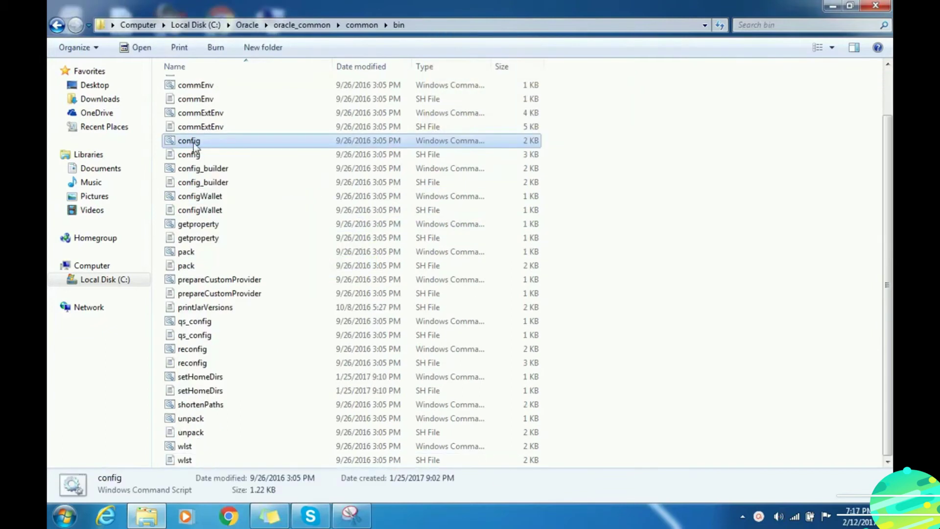
- Run the config script in C:\Oracle\oracle_common\common\bin
{"action": "double_click", "coordinate": [192, 140]}
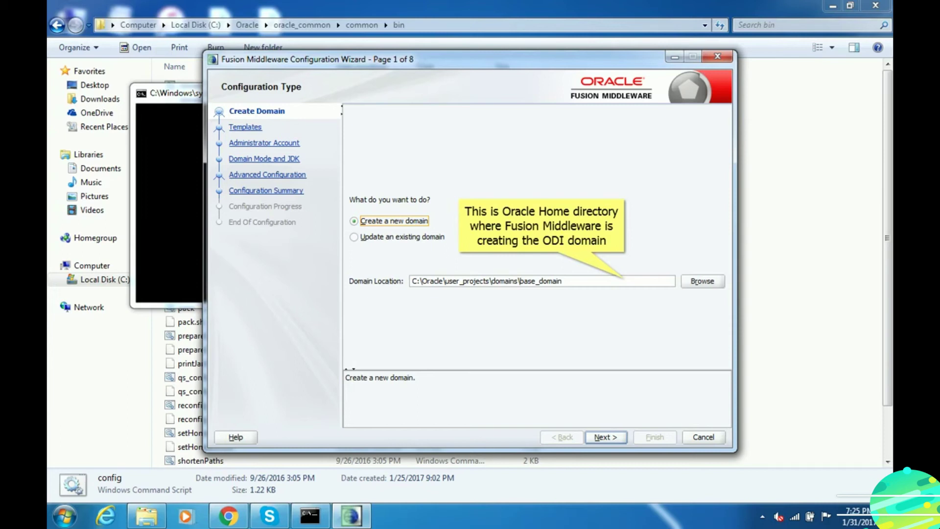
- Keep Create a new domain at the default base_domain location and advance to Templates
{"action": "key", "text": "alt+n"}
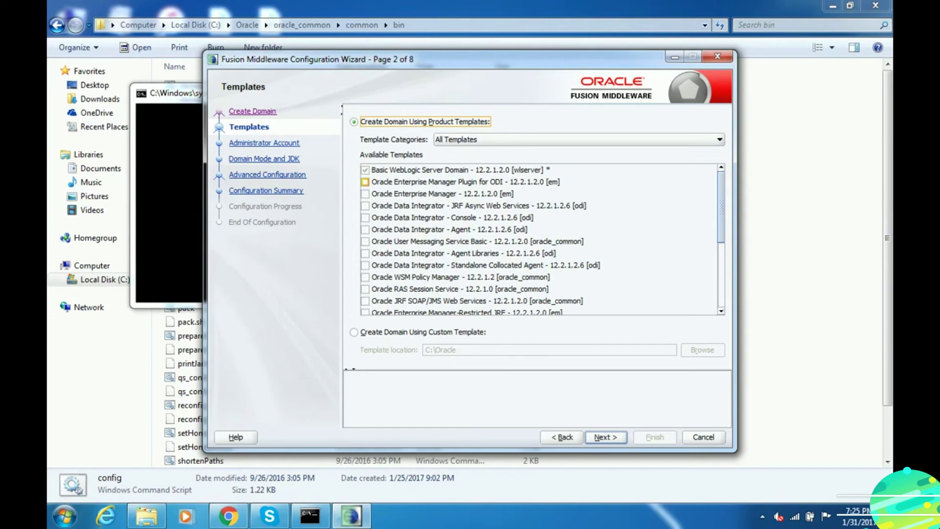
- Add the EM Plugin for ODI, ODI Console, ODI Agent, JRF Async Web Services and Standalone Collocated Agent templates
{"action": "left_click", "coordinate": [365, 182]}
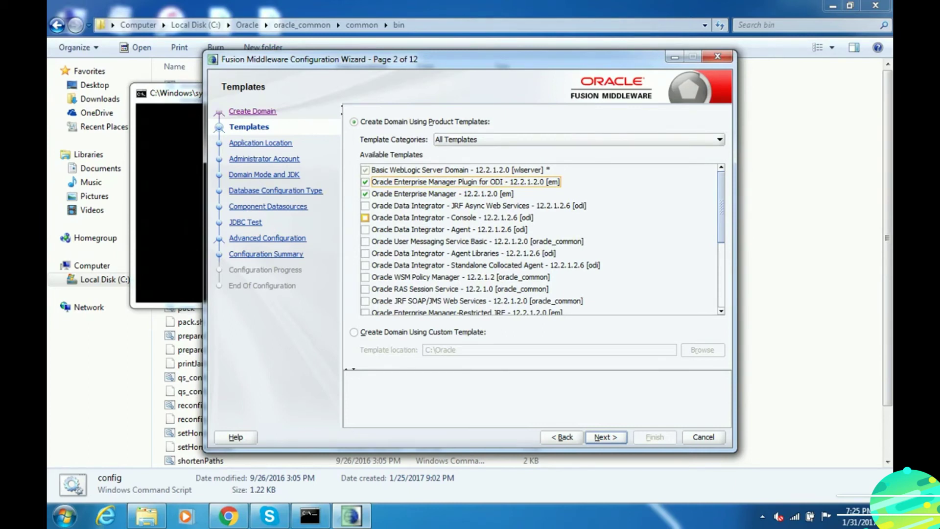
{"action": "left_click", "coordinate": [364, 218]}
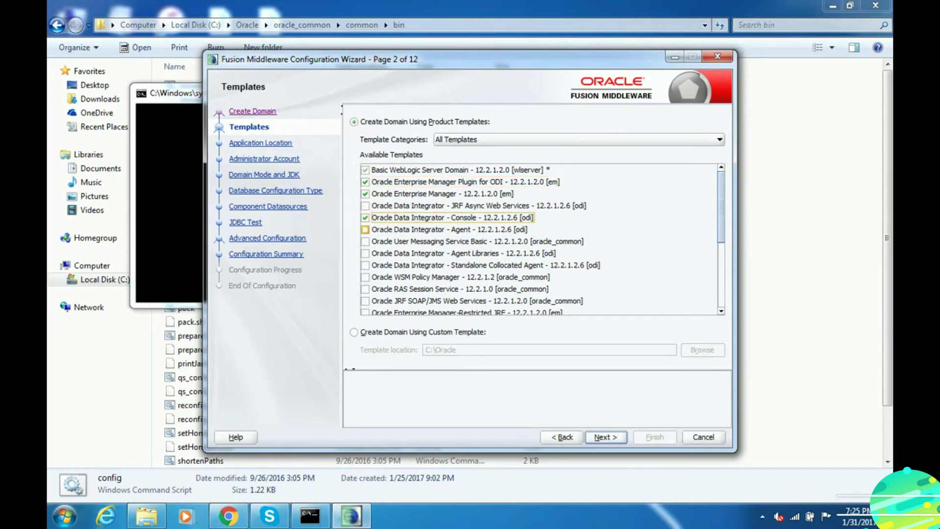
{"action": "left_click", "coordinate": [365, 229]}
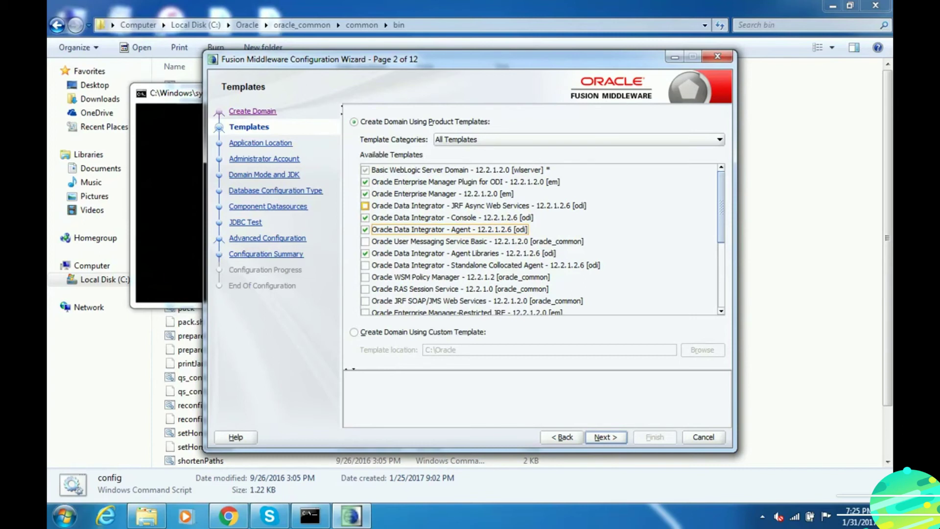
{"action": "left_click", "coordinate": [365, 205]}
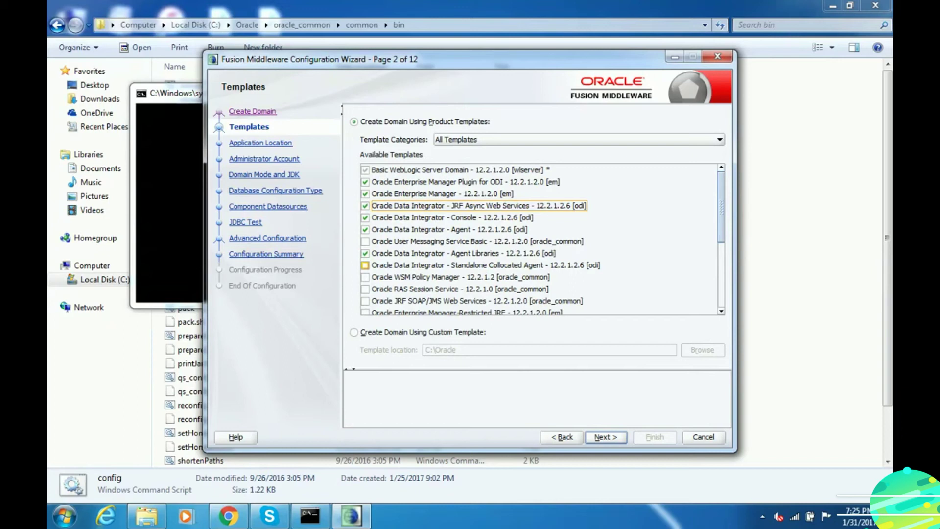
{"action": "left_click", "coordinate": [364, 265]}
{"action": "scroll", "coordinate": [364, 265], "scroll_direction": "down", "scroll_amount": 3}
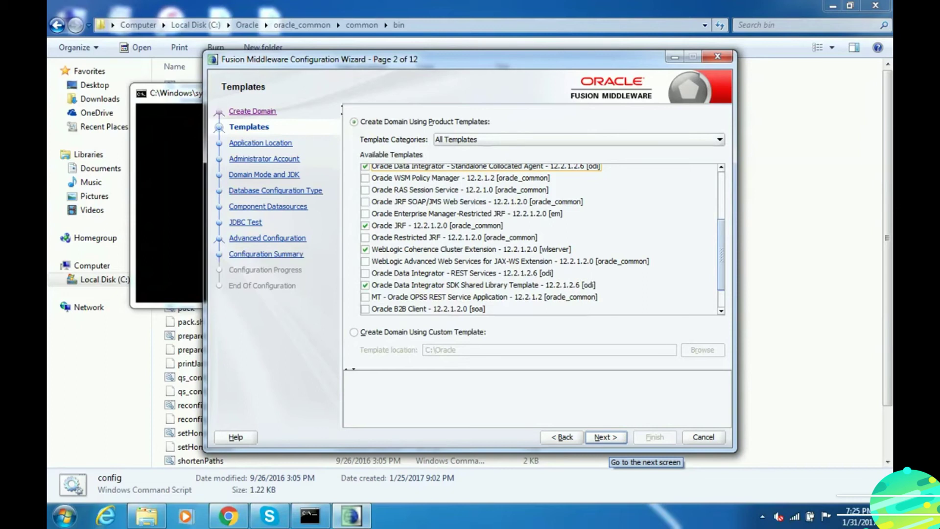
{"action": "left_click", "coordinate": [606, 437]}
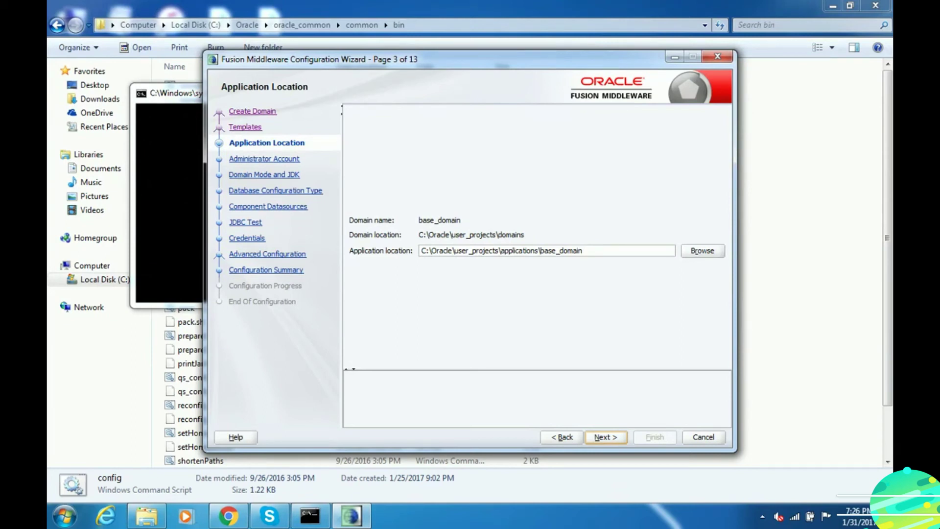
- Accept the default application location, then enter and confirm the domain administrator password
{"action": "left_click", "coordinate": [607, 439]}
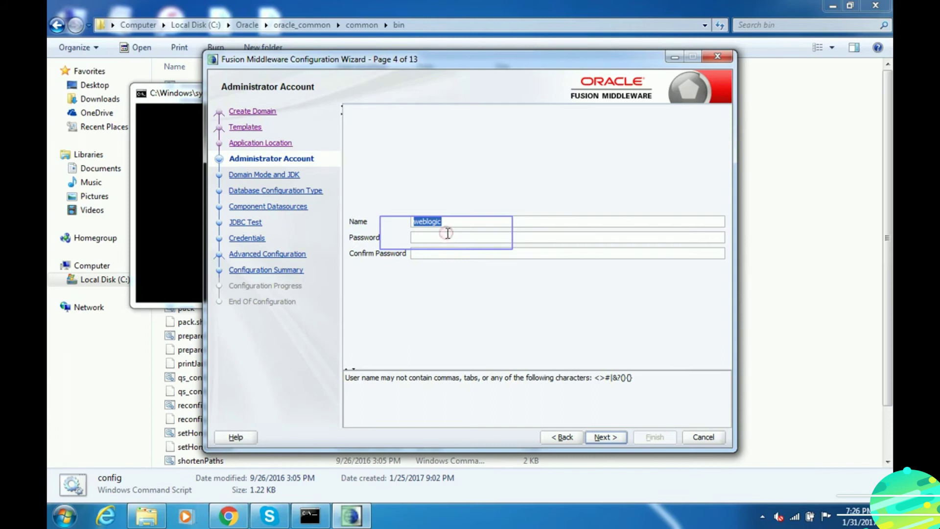
{"action": "left_click", "coordinate": [448, 236]}
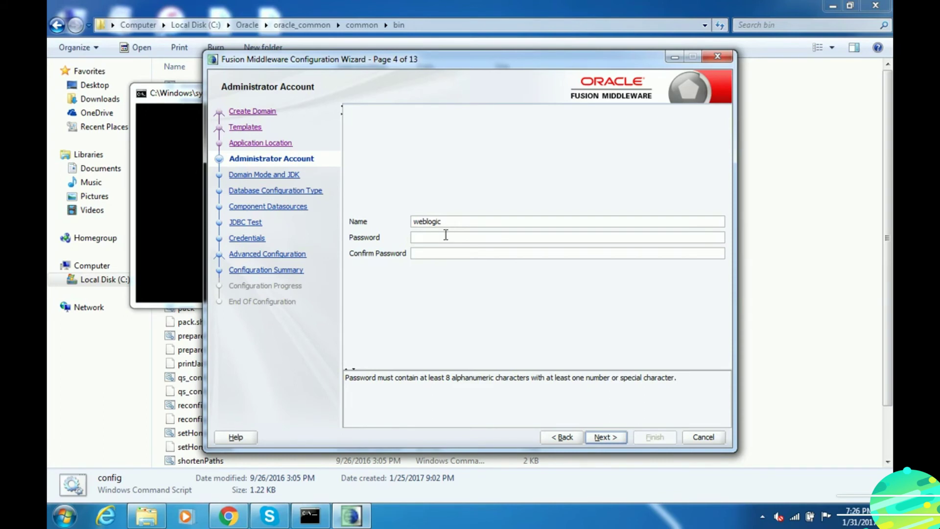
{"action": "type", "text": "welcome123"}
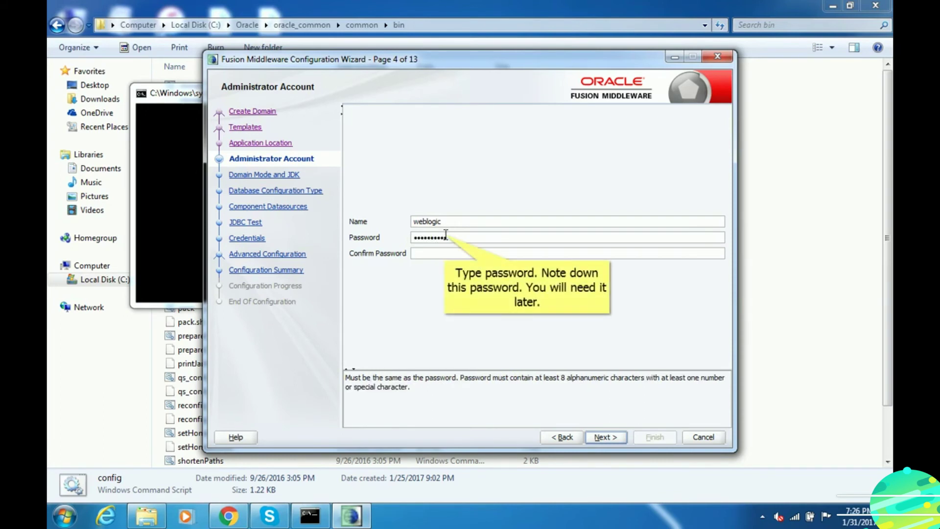
{"action": "key", "text": "Tab"}
{"action": "type", "text": "welcome123"}
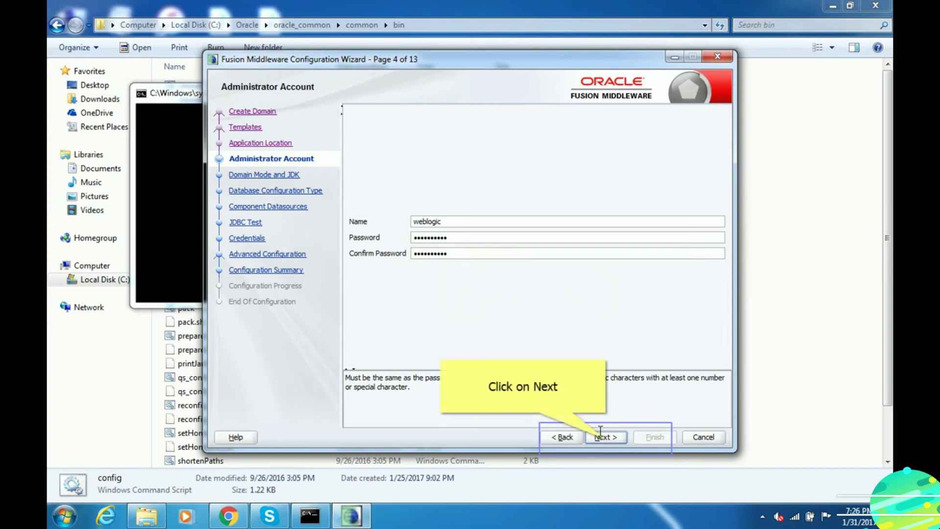
{"action": "left_click", "coordinate": [605, 438]}
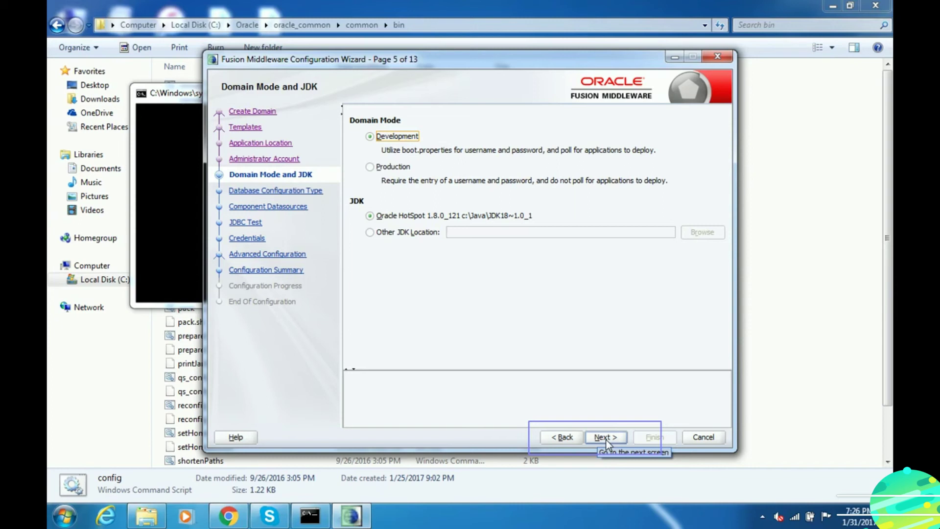
- Keep Development mode with the Oracle HotSpot 1.8.0_121 JDK and continue
{"action": "left_click", "coordinate": [605, 437]}
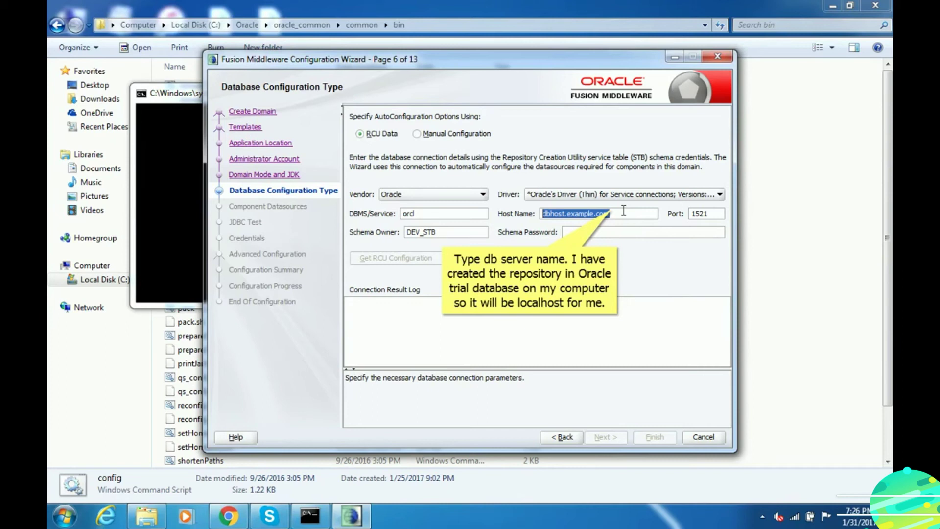
- Point the RCU connection at localhost, service xe, with the schema password, and retrieve its configuration
{"action": "type", "text": "localhost"}
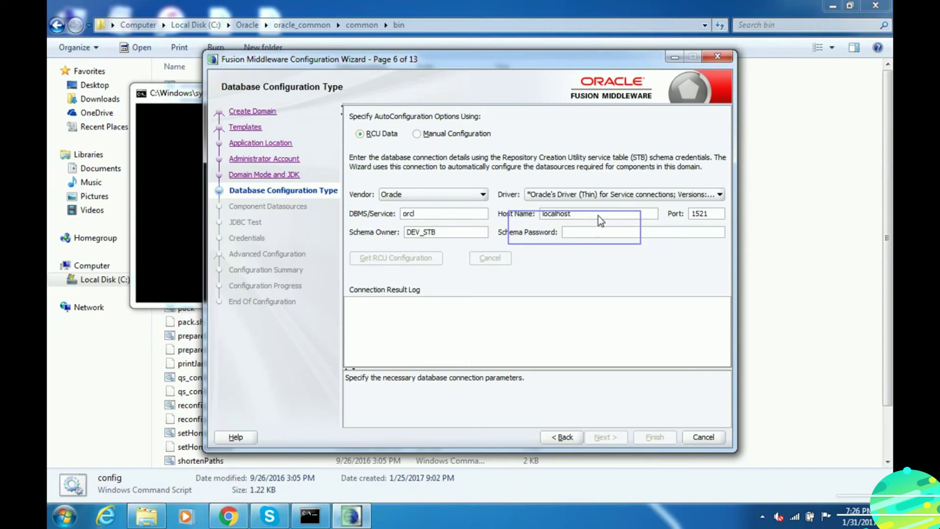
{"action": "left_click", "coordinate": [576, 229]}
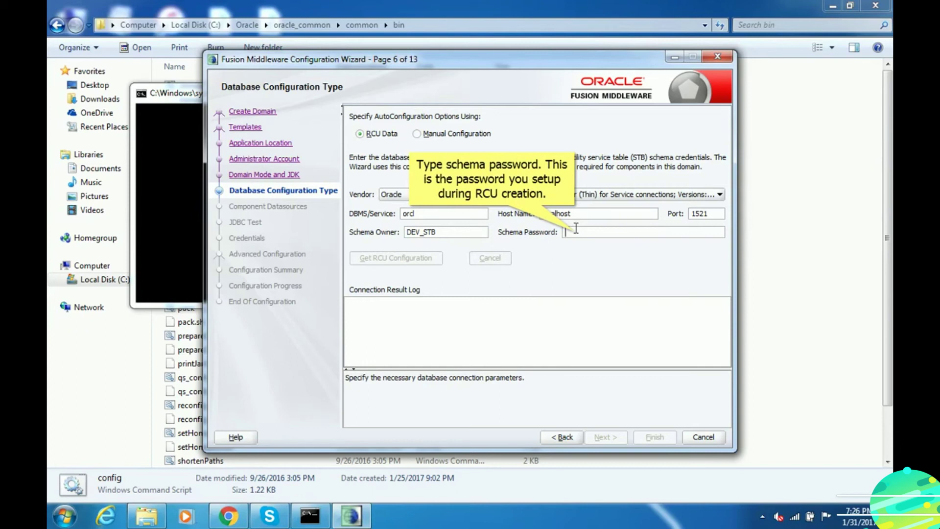
{"action": "type", "text": "welcome123"}
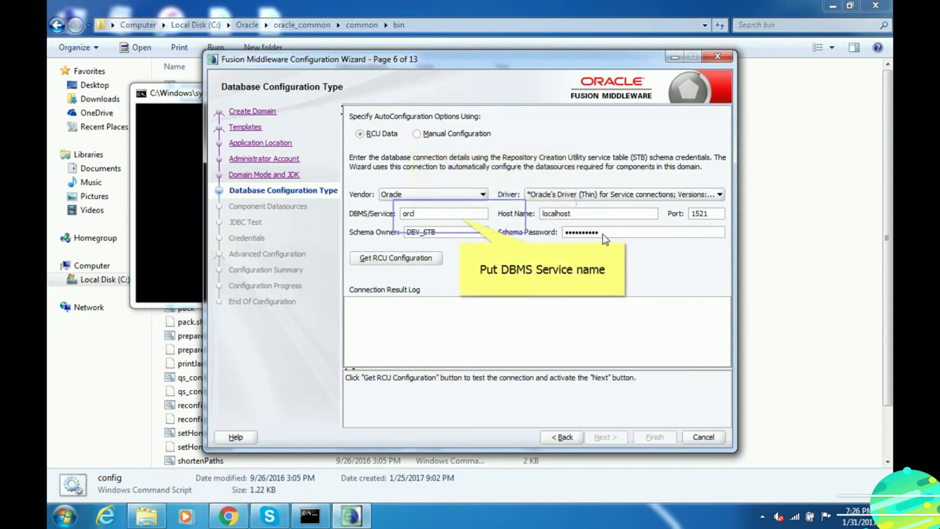
{"action": "double_click", "coordinate": [460, 216]}
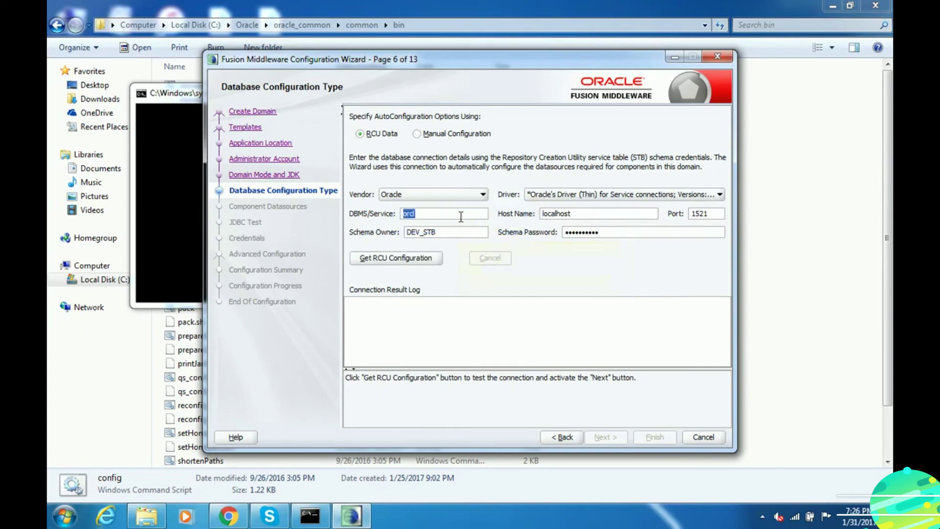
{"action": "type", "text": "xe"}
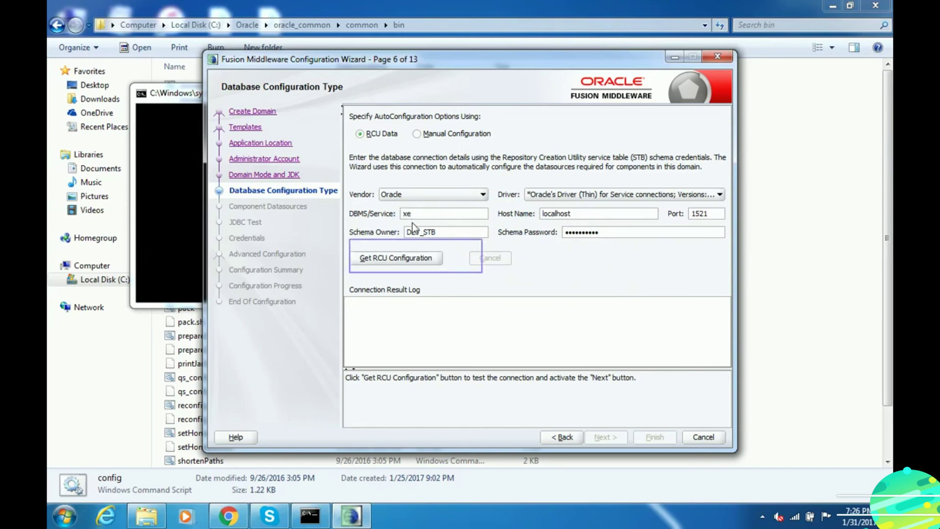
{"action": "left_click", "coordinate": [418, 257]}
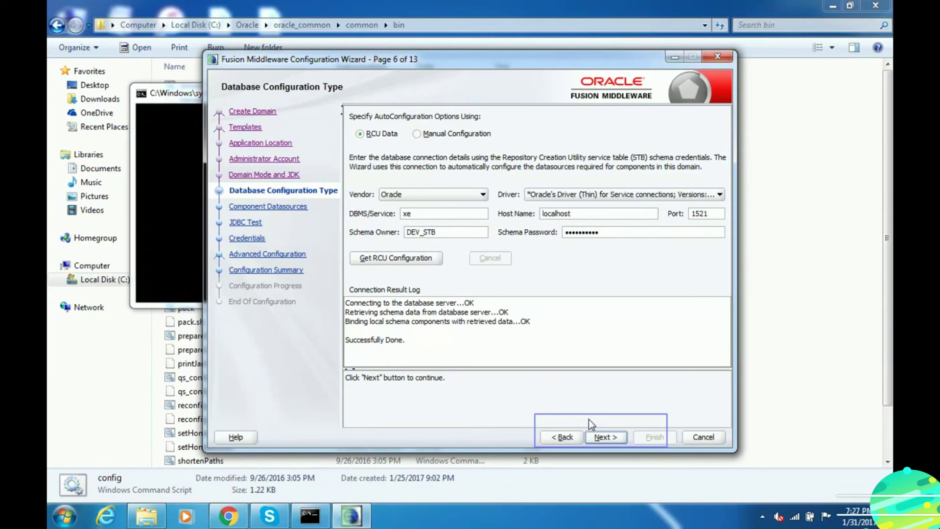
{"action": "left_click", "coordinate": [601, 435]}
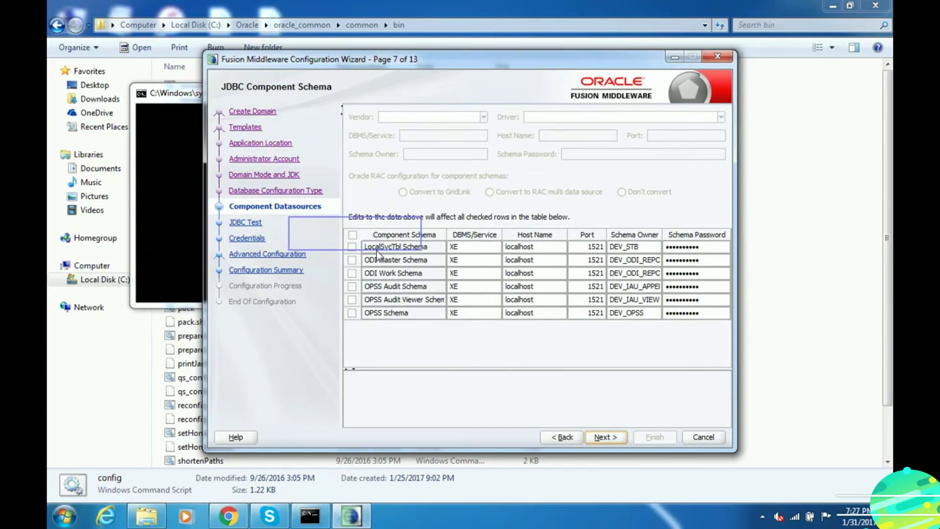
- Select all six JDBC component schemas and proceed to the connection test
{"action": "left_click", "coordinate": [352, 235]}
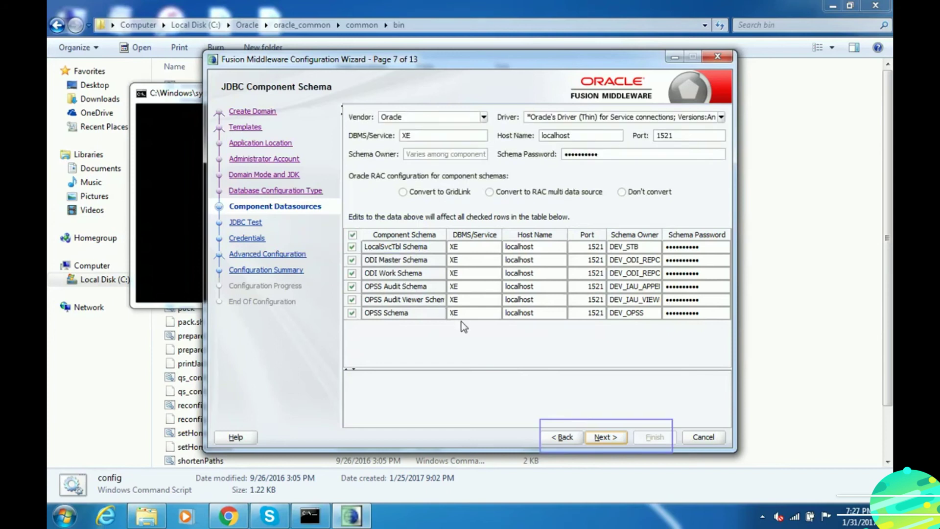
{"action": "left_click", "coordinate": [605, 437]}
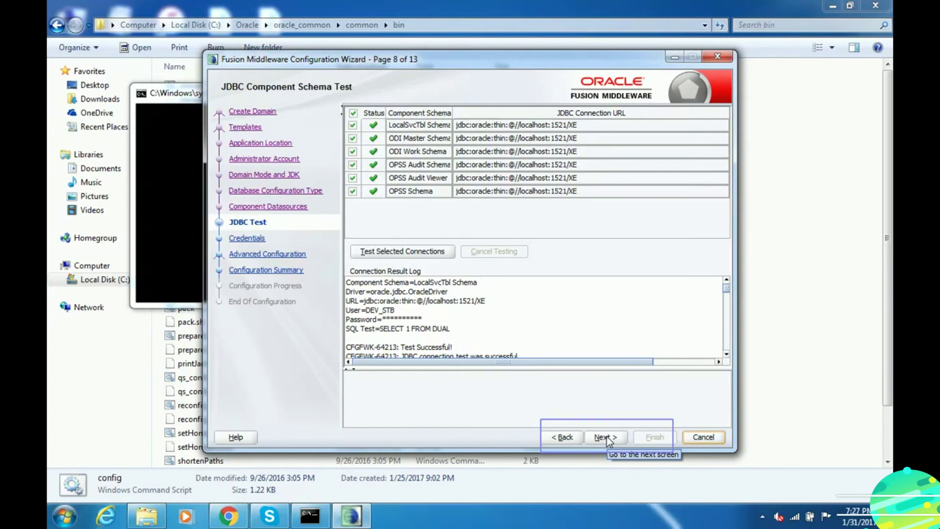
- Continue from the fully passed JDBC Component Schema Test to the Credentials page
{"action": "left_click", "coordinate": [605, 437]}
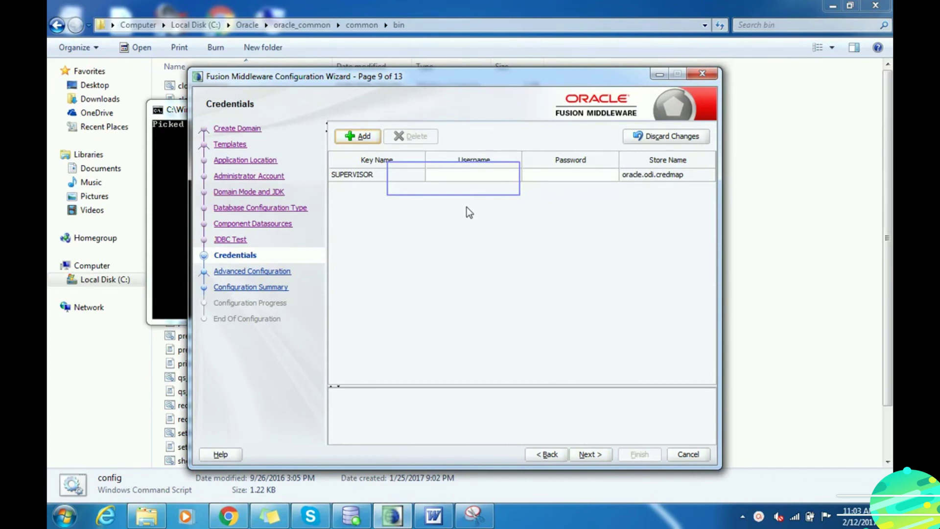
- Set the SUPERVISOR credential's username to SUPERVISOR and enter its password
{"action": "left_click", "coordinate": [455, 175]}
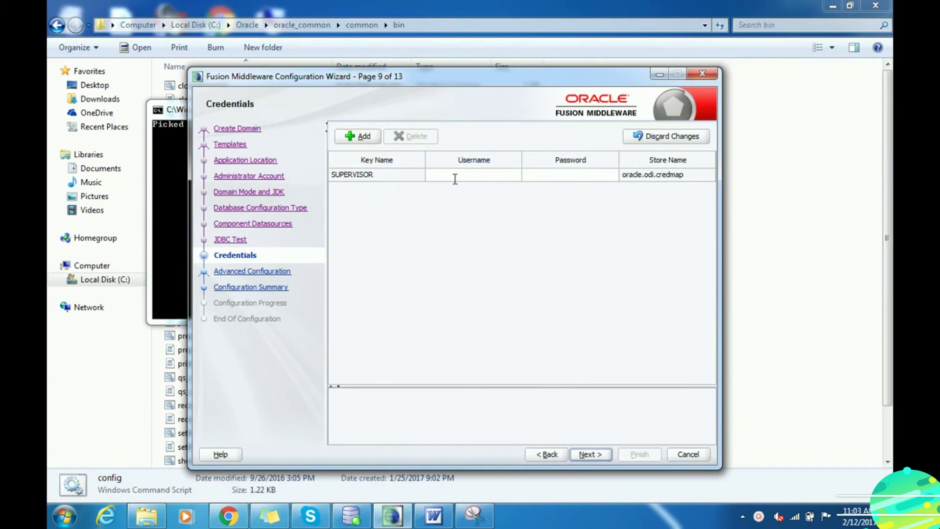
{"action": "type", "text": "SUPE"}
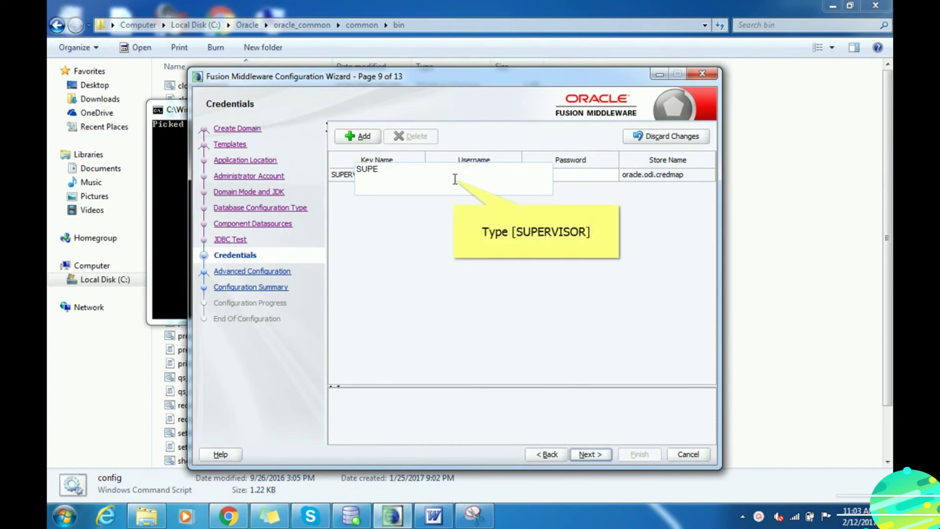
{"action": "type", "text": "RVISOR"}
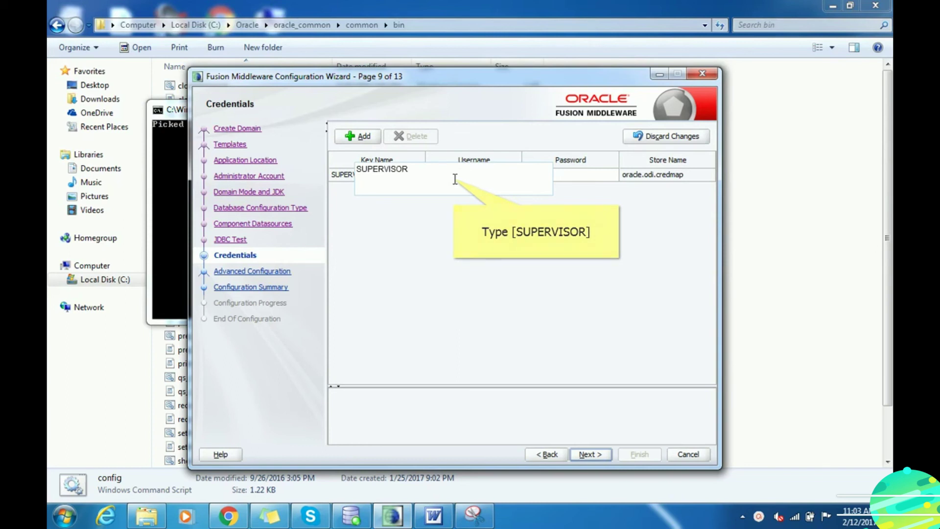
{"action": "key", "text": "Tab"}
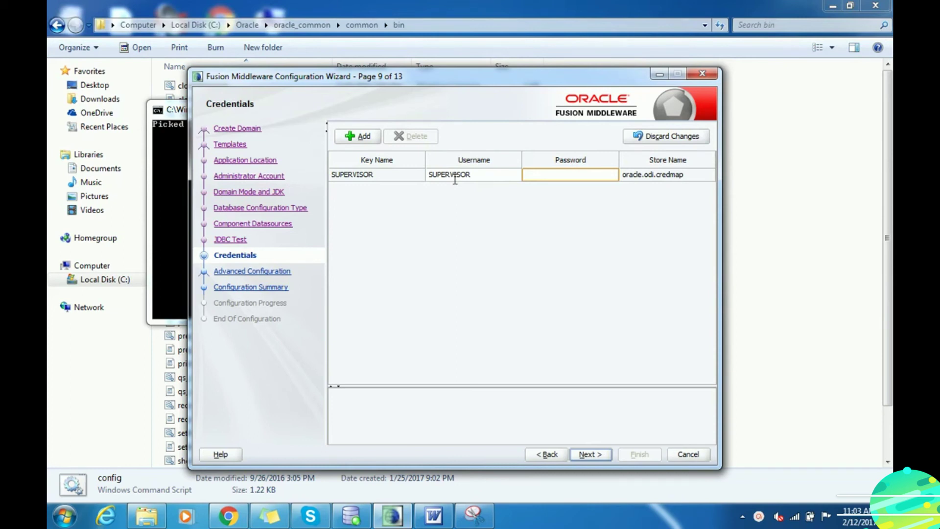
{"action": "type", "text": "SUPERVISOR"}
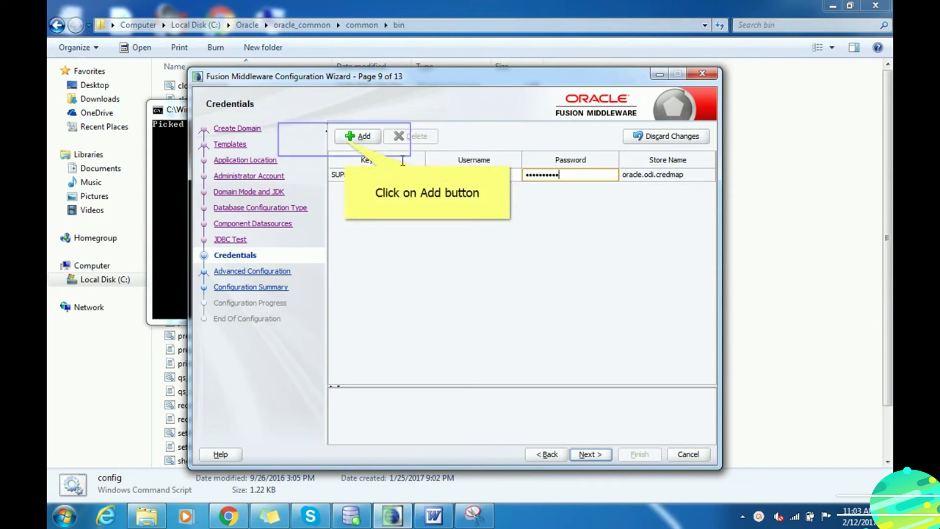
- Add a weblogic credential with its password, stored in oracle.odi.credmap
{"action": "left_click", "coordinate": [348, 138]}
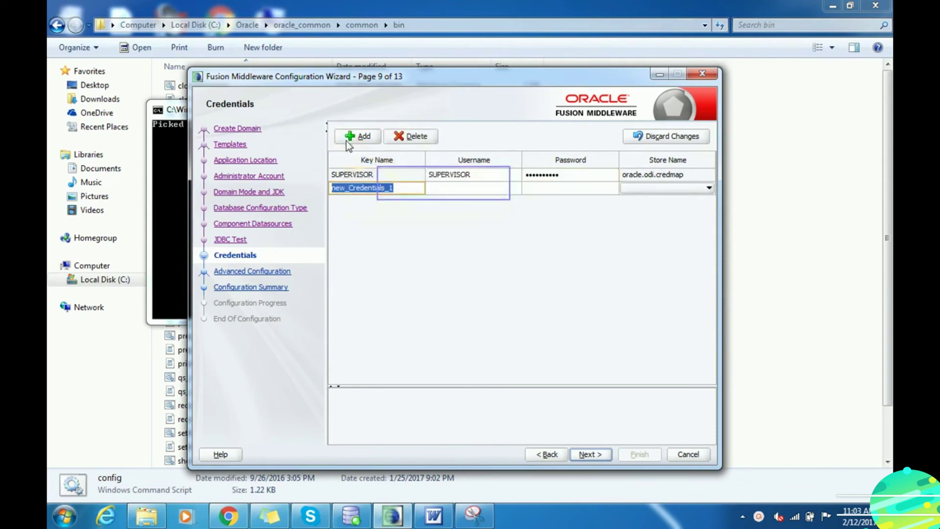
{"action": "left_click", "coordinate": [445, 185]}
{"action": "type", "text": "weblogic"}
{"action": "key", "text": "Tab"}
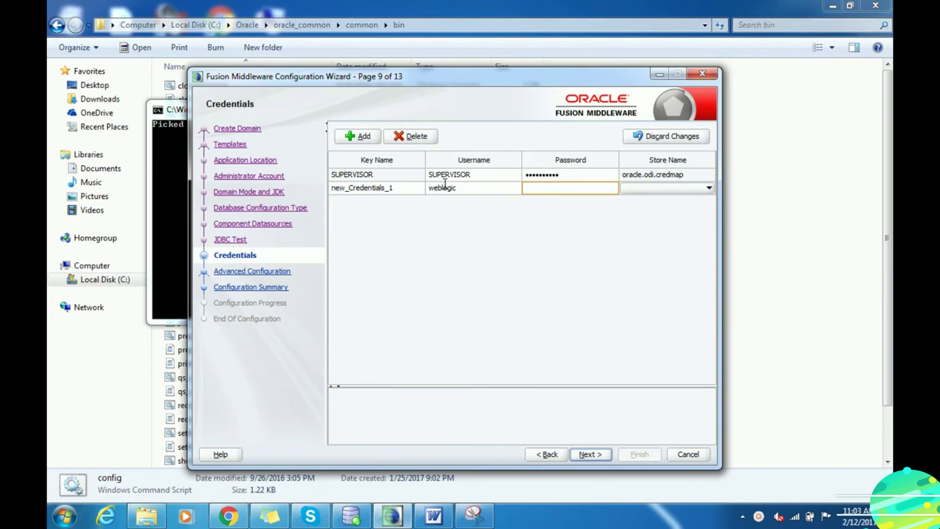
{"action": "type", "text": "welcome1"}
{"action": "key", "text": "Tab"}
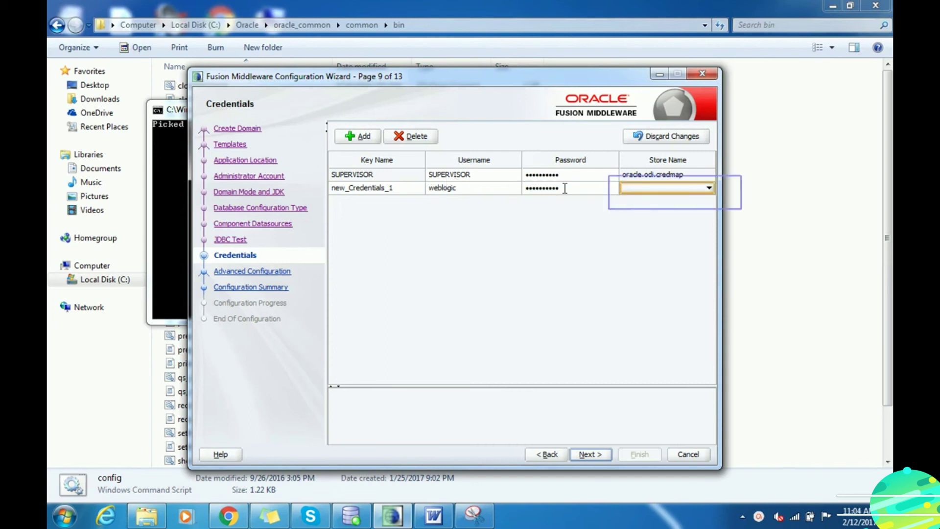
{"action": "left_click", "coordinate": [675, 190]}
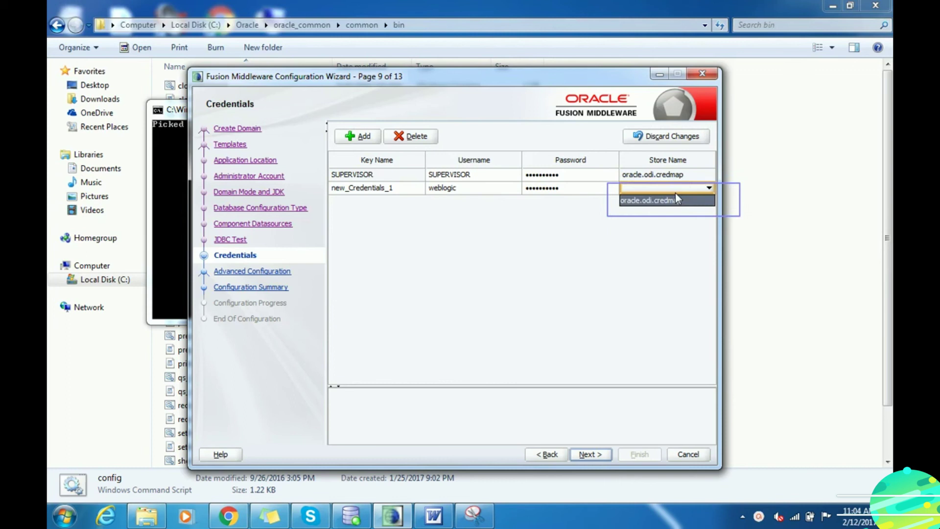
{"action": "left_click", "coordinate": [674, 200]}
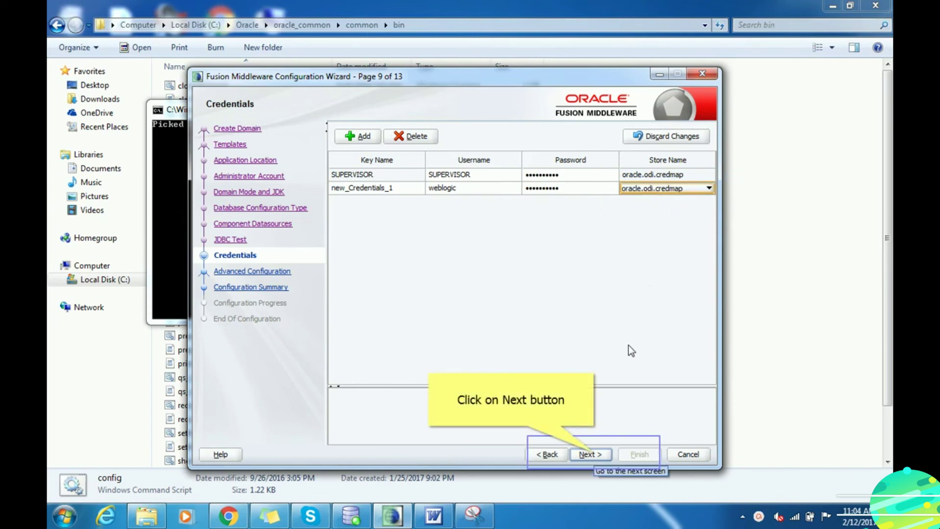
{"action": "left_click", "coordinate": [590, 453]}
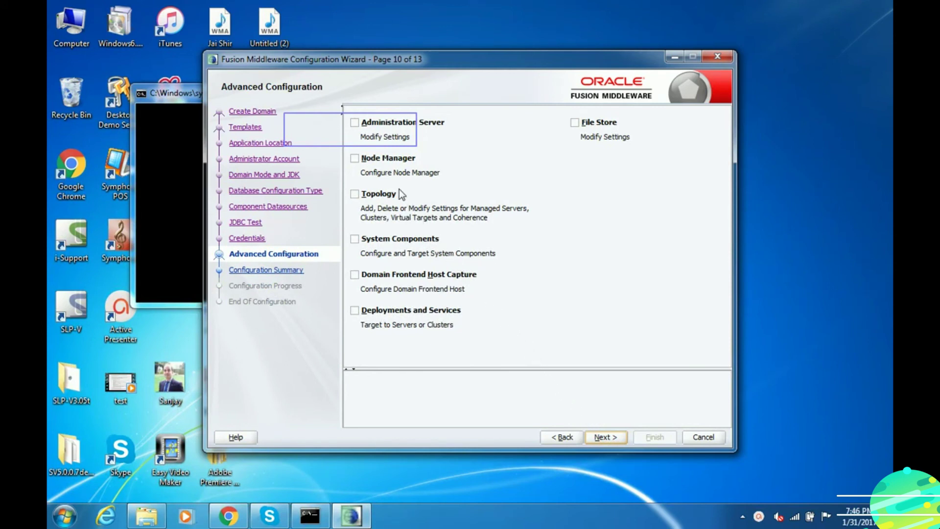
- Enable Administration Server, Node Manager, Topology and System Components in Advanced Configuration
{"action": "left_click", "coordinate": [354, 123]}
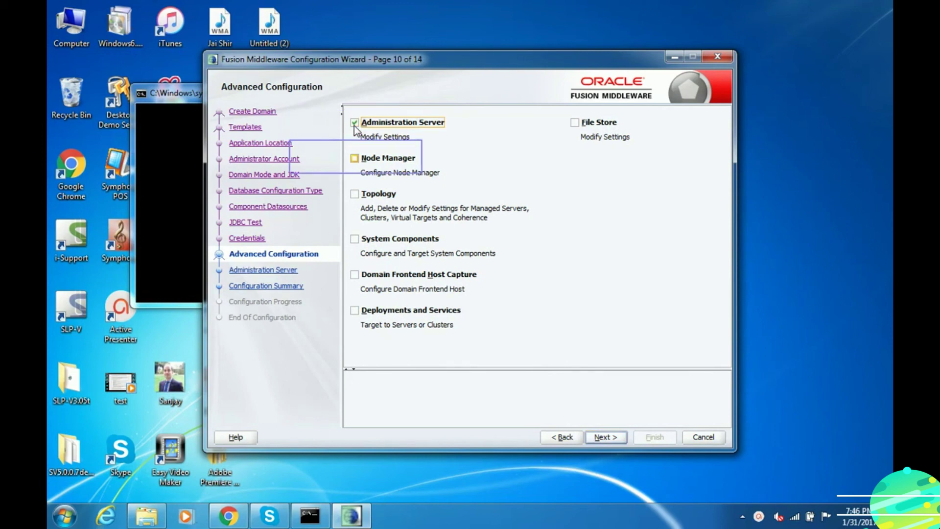
{"action": "left_click", "coordinate": [355, 159]}
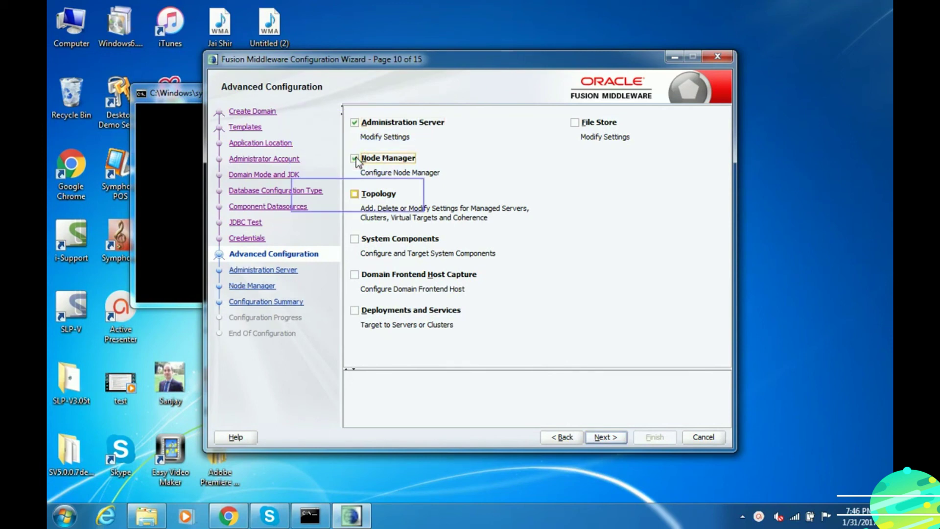
{"action": "left_click", "coordinate": [354, 194]}
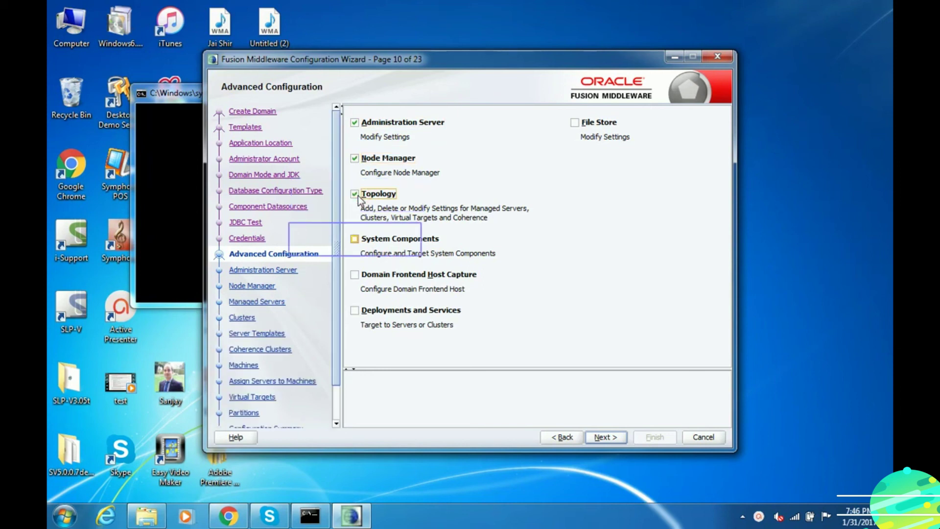
{"action": "left_click", "coordinate": [354, 239]}
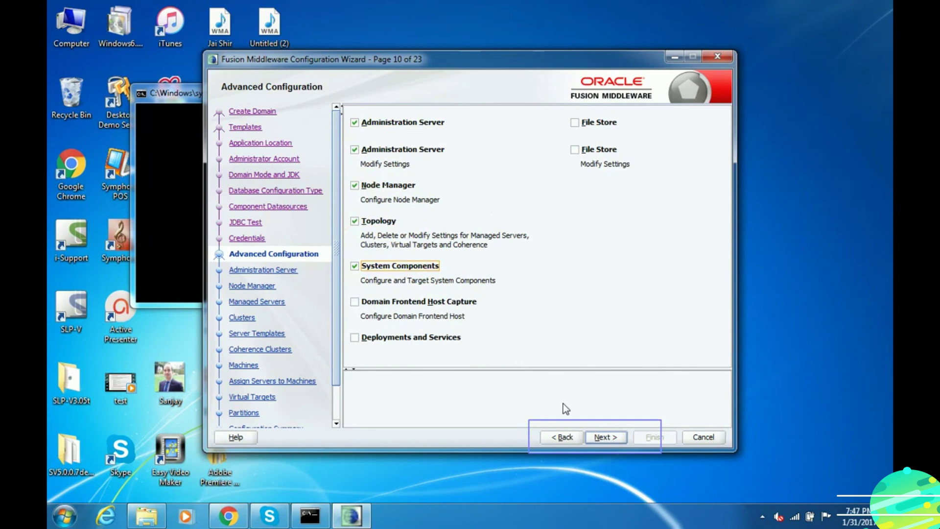
{"action": "left_click", "coordinate": [596, 437]}
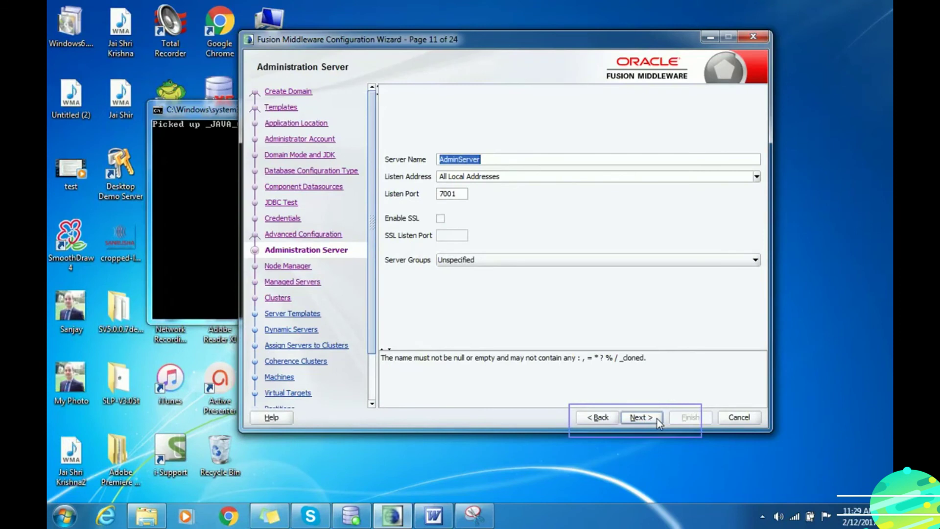
- Keep the Administration Server defaults and enter the Node Manager username with a confirmed password
{"action": "left_click", "coordinate": [636, 419]}
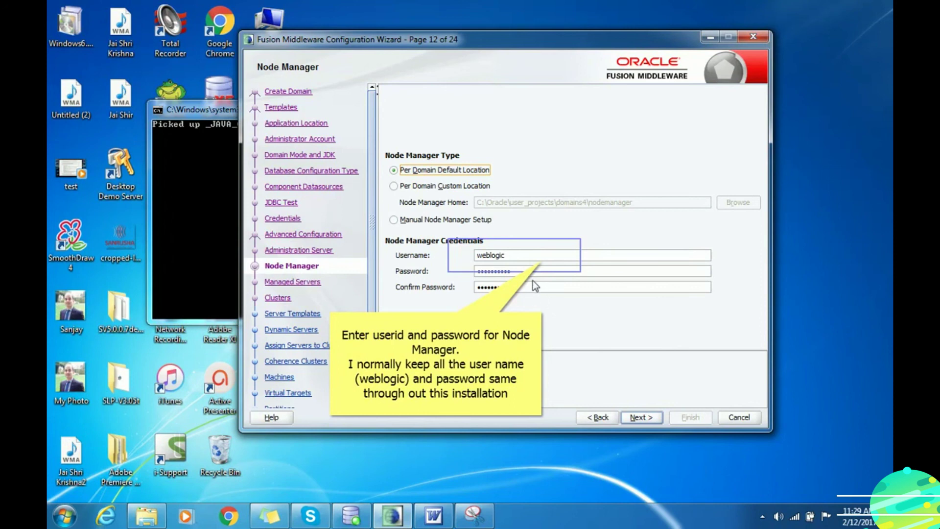
{"action": "double_click", "coordinate": [515, 255]}
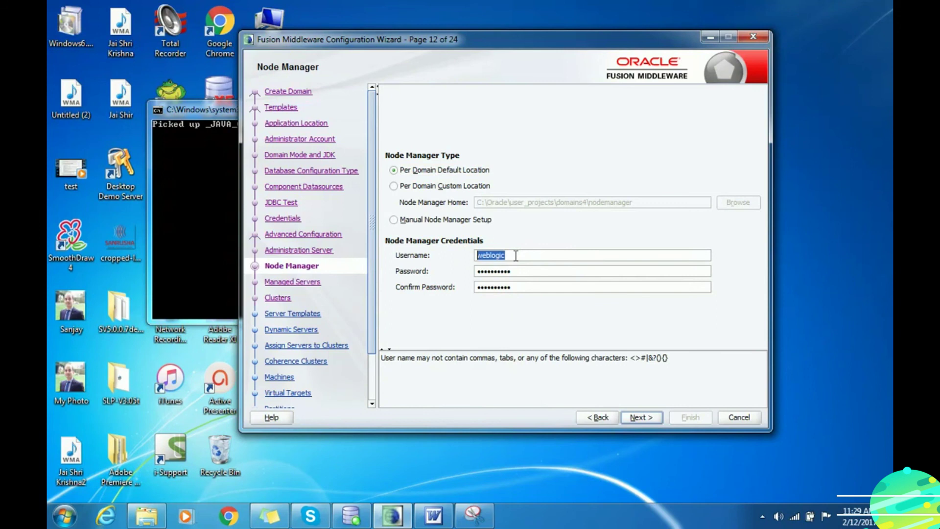
{"action": "left_click", "coordinate": [507, 274]}
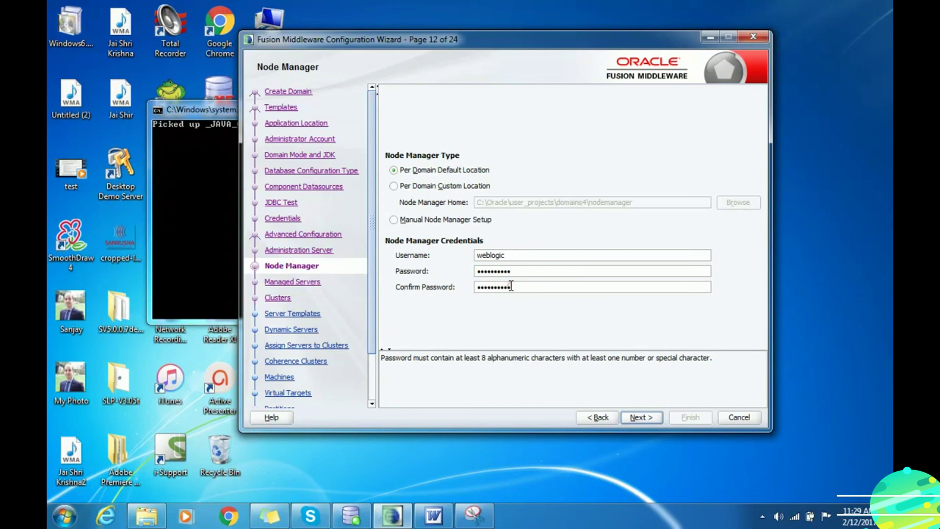
{"action": "left_click", "coordinate": [514, 288]}
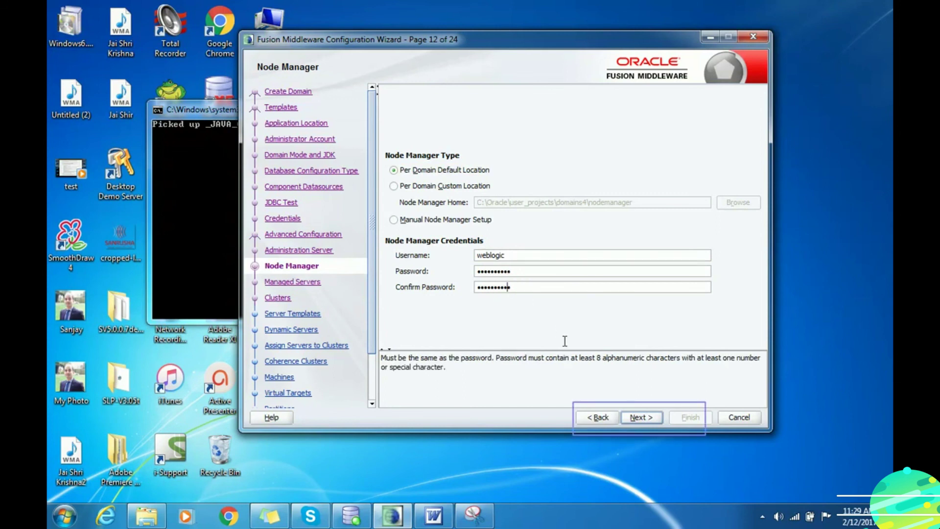
{"action": "left_click", "coordinate": [641, 418]}
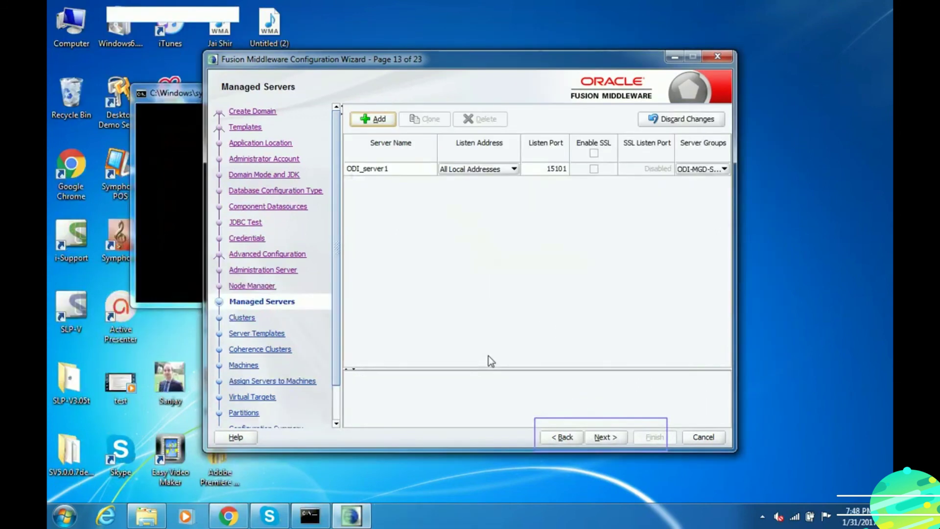
- Add cluster new_Cluster_1 and assign ODI_server1 to it, skipping server templates and dynamic servers
{"action": "left_click", "coordinate": [601, 437]}
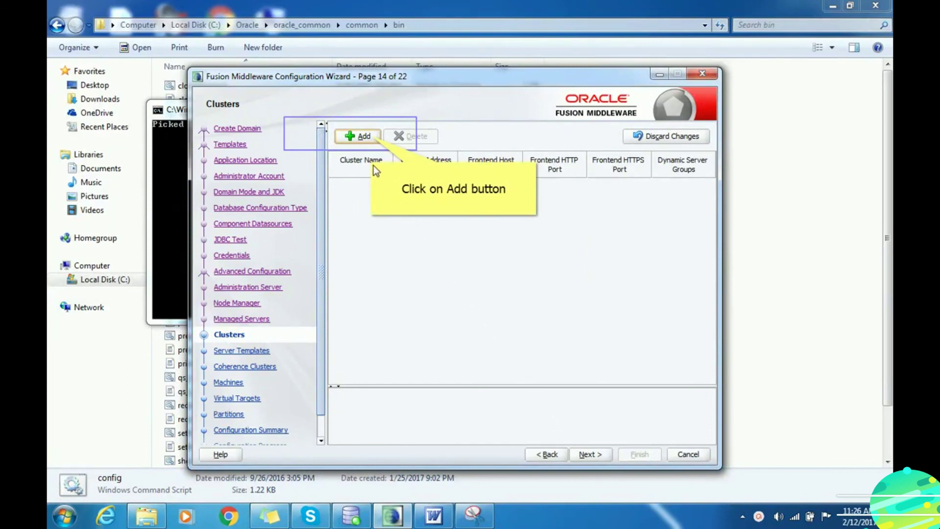
{"action": "left_click", "coordinate": [357, 139]}
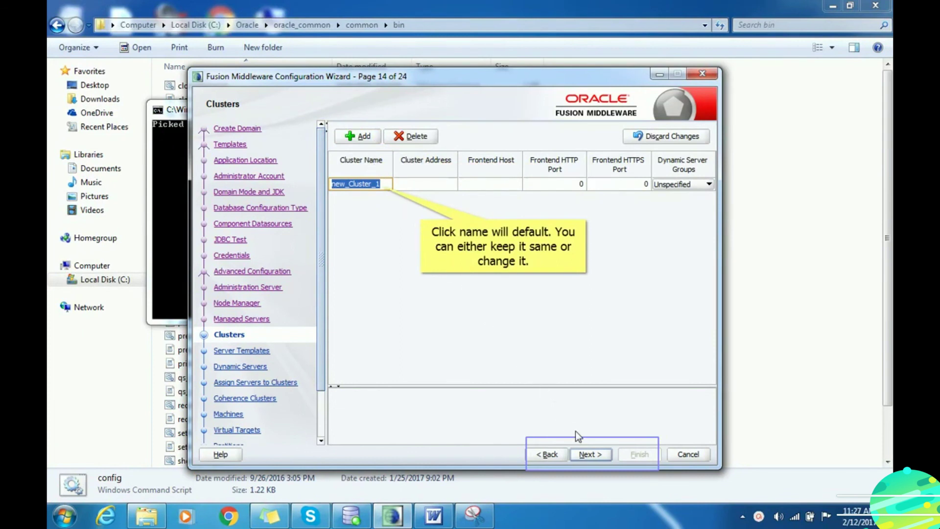
{"action": "left_click", "coordinate": [589, 453]}
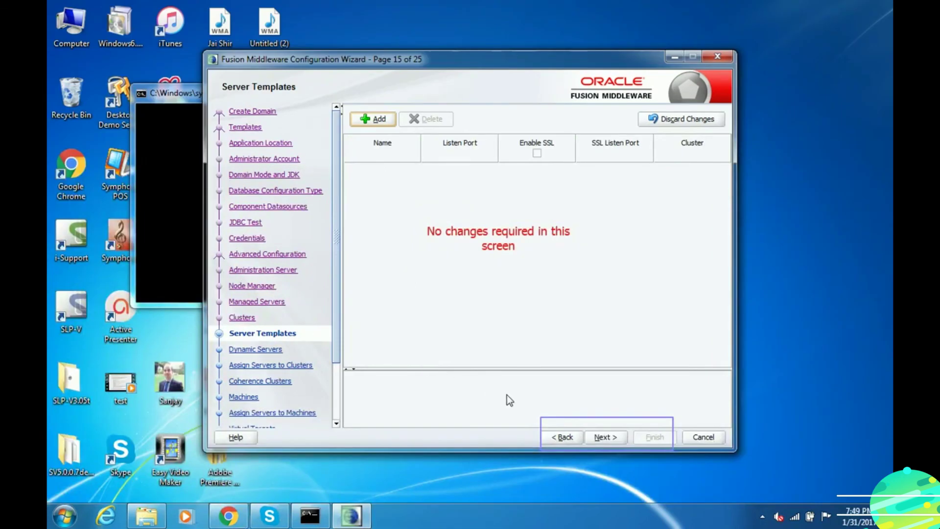
{"action": "left_click", "coordinate": [605, 437]}
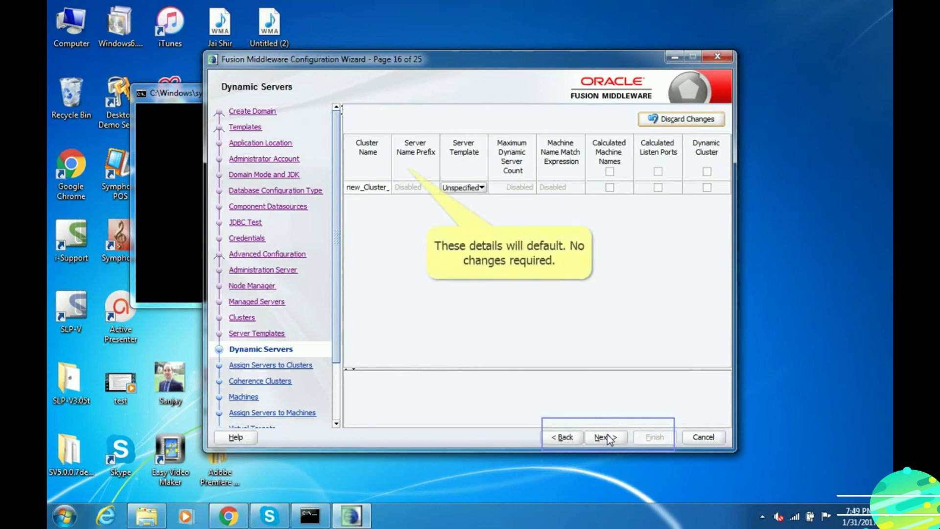
{"action": "left_click", "coordinate": [607, 437]}
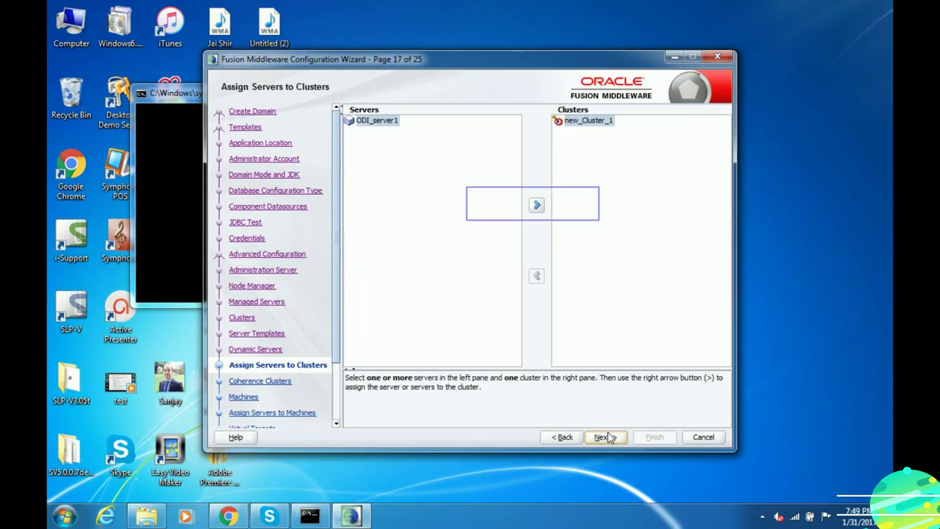
{"action": "left_click", "coordinate": [537, 206]}
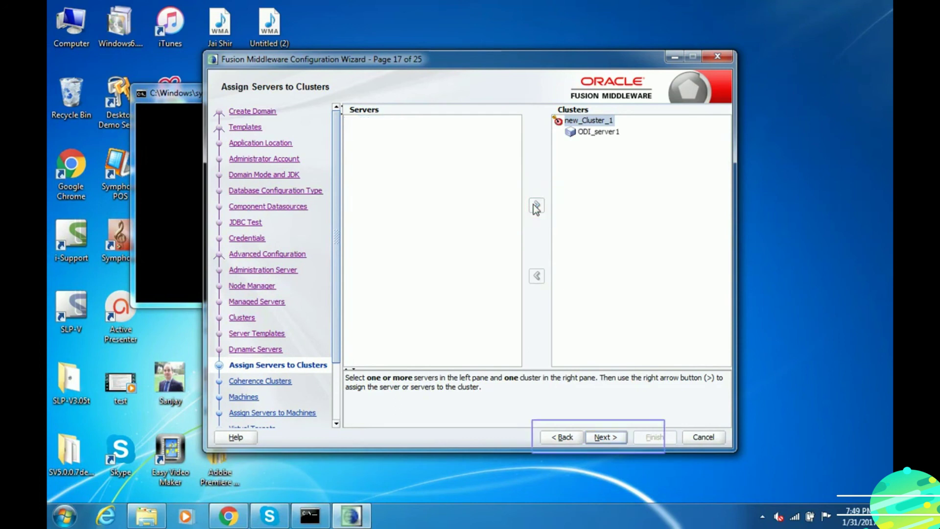
{"action": "left_click", "coordinate": [599, 438]}
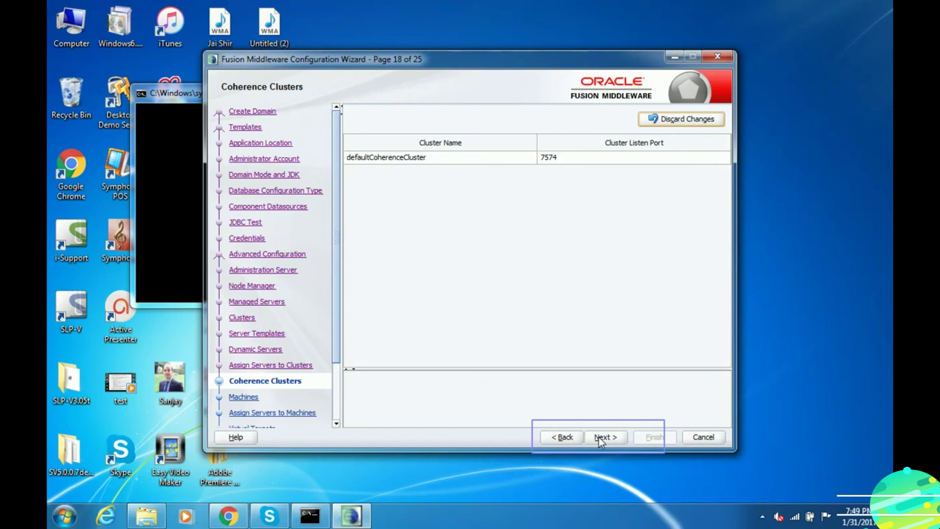
- Assign AdminServer and ODI_server1 to LocalODIMachine, leaving Virtual Targets and Partitions unchanged
{"action": "left_click", "coordinate": [602, 439]}
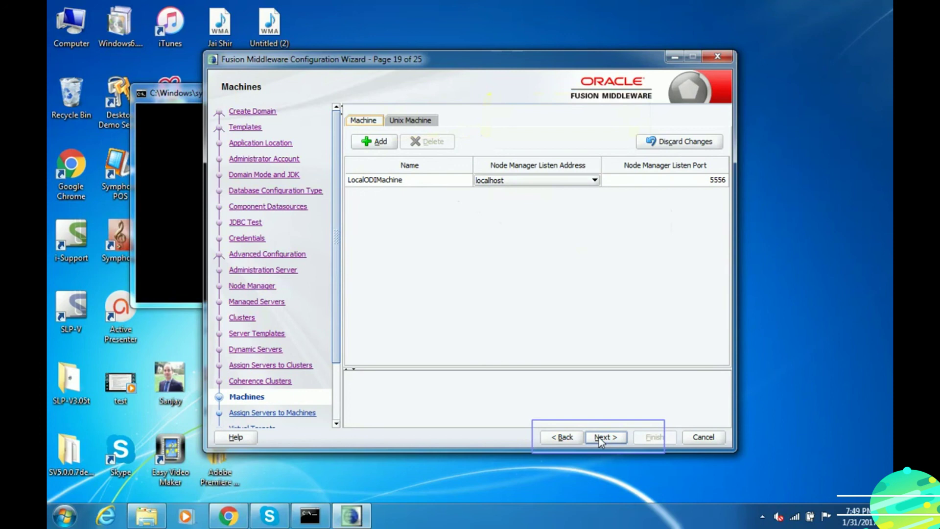
{"action": "left_click", "coordinate": [601, 439]}
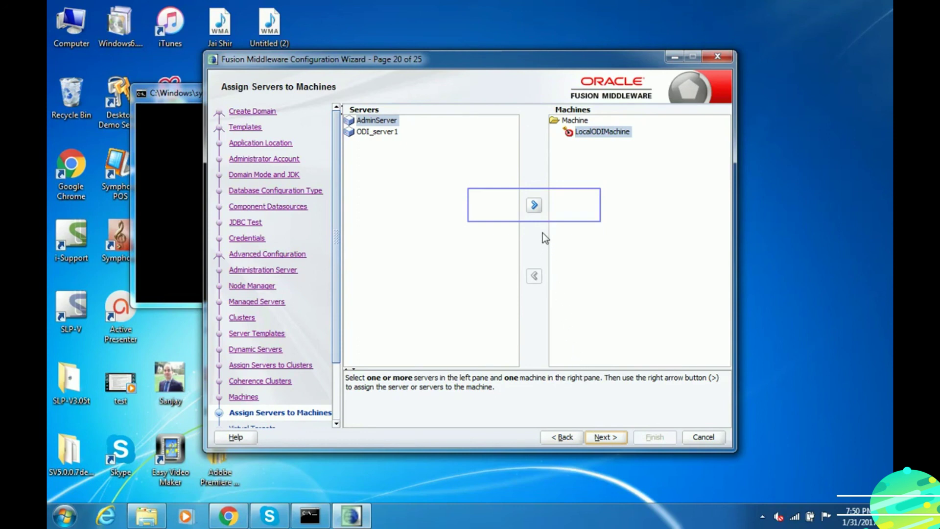
{"action": "left_click", "coordinate": [535, 205]}
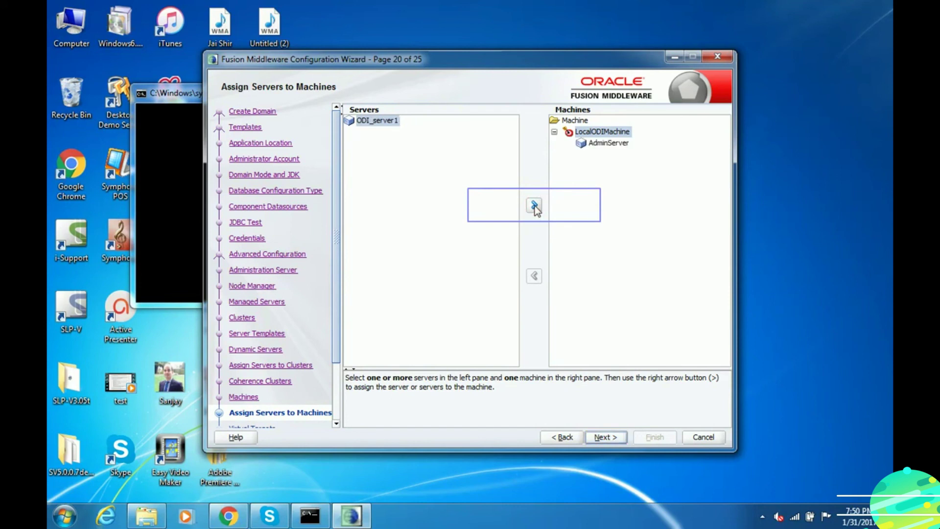
{"action": "left_click", "coordinate": [534, 206]}
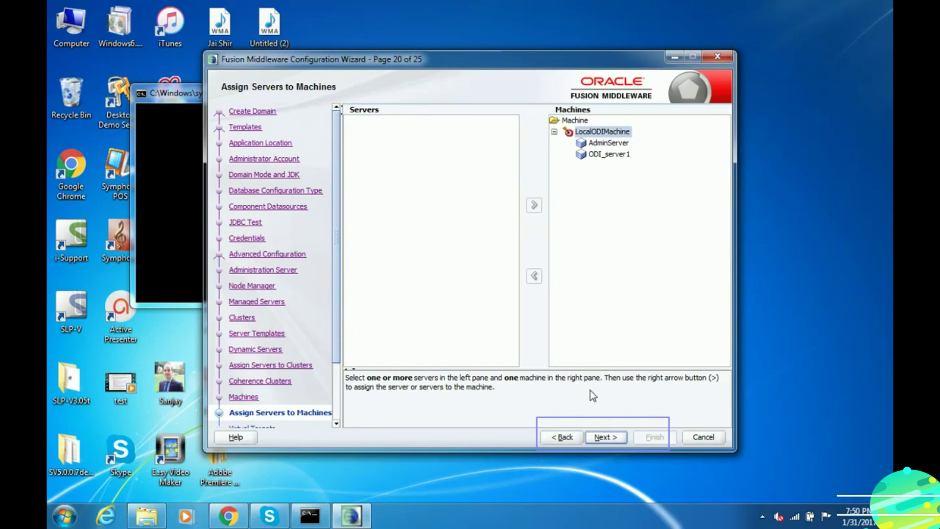
{"action": "left_click", "coordinate": [605, 437]}
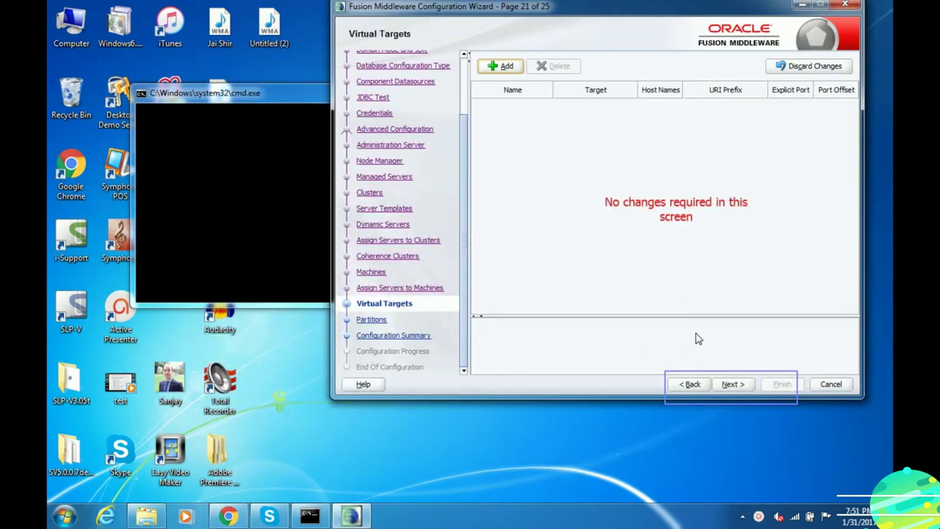
{"action": "left_click", "coordinate": [732, 384]}
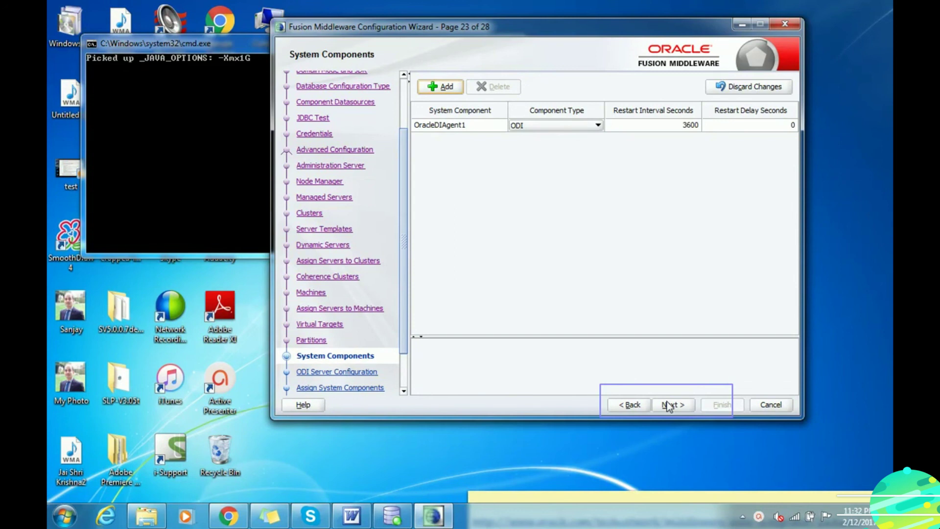
- Paste the ODI agent's supervisor password and keep OracleDIAgent1 under LocalODIMachine
{"action": "left_click", "coordinate": [670, 404]}
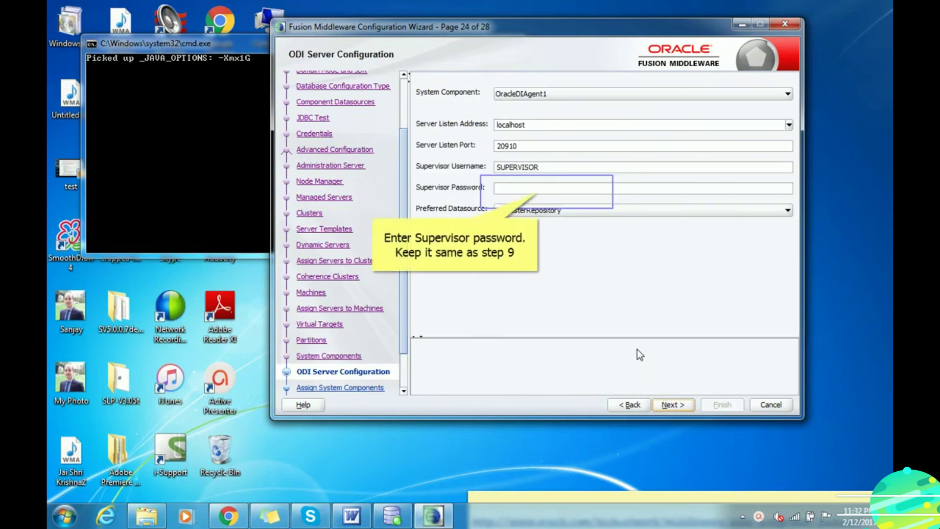
{"action": "left_click", "coordinate": [548, 192]}
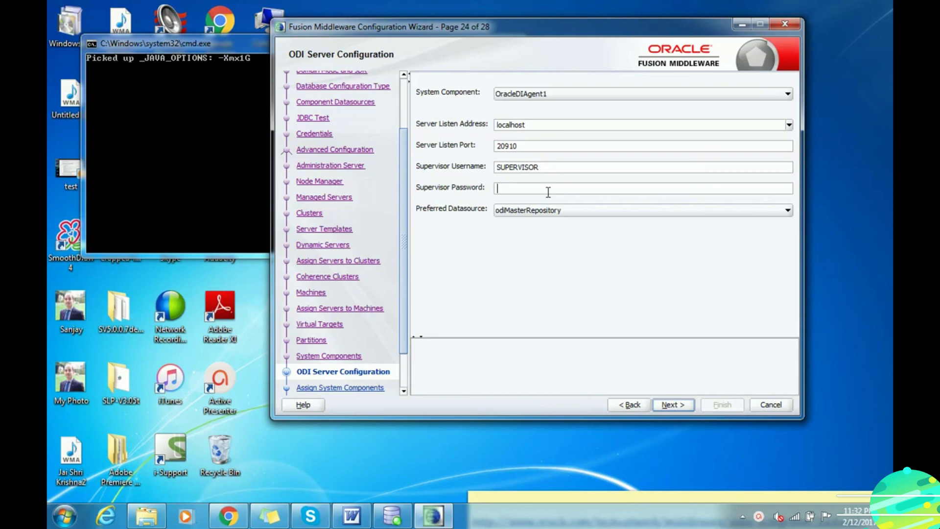
{"action": "key", "text": "ctrl+v"}
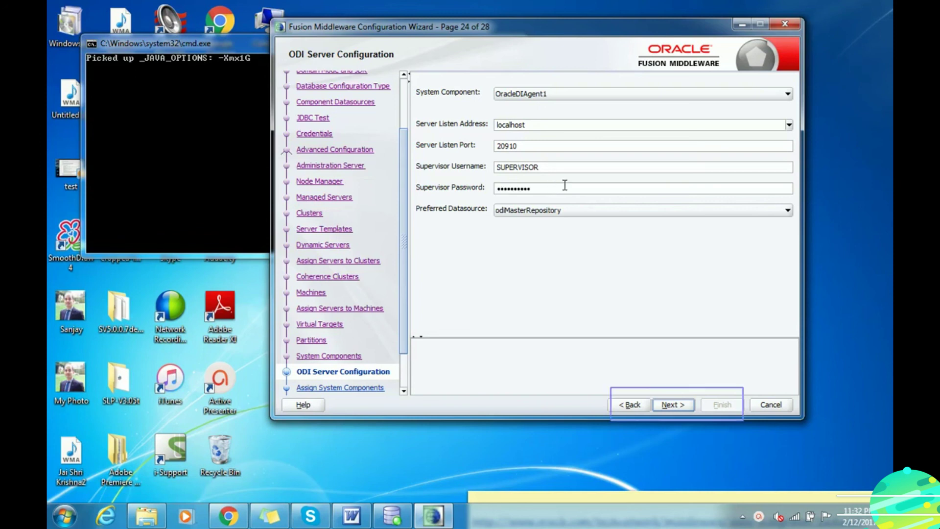
{"action": "left_click", "coordinate": [611, 167]}
{"action": "key", "text": "Return"}
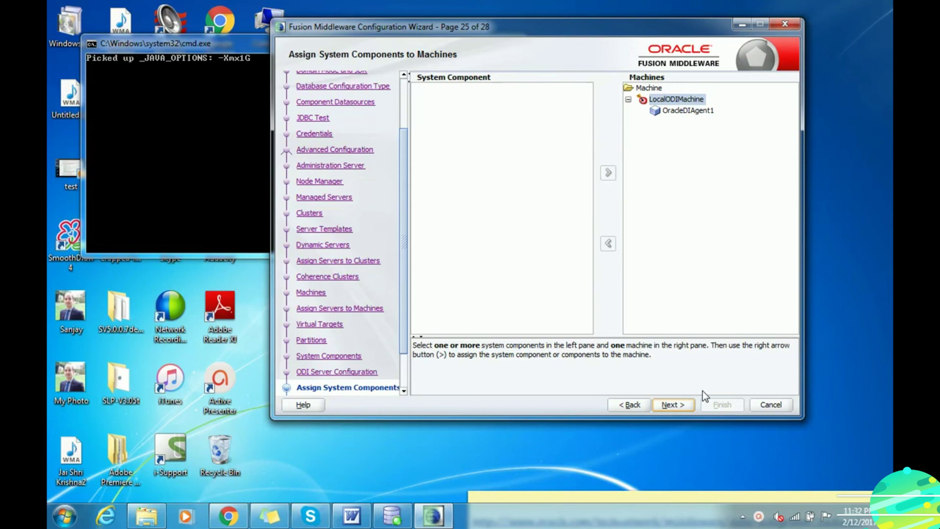
{"action": "left_click", "coordinate": [673, 405]}
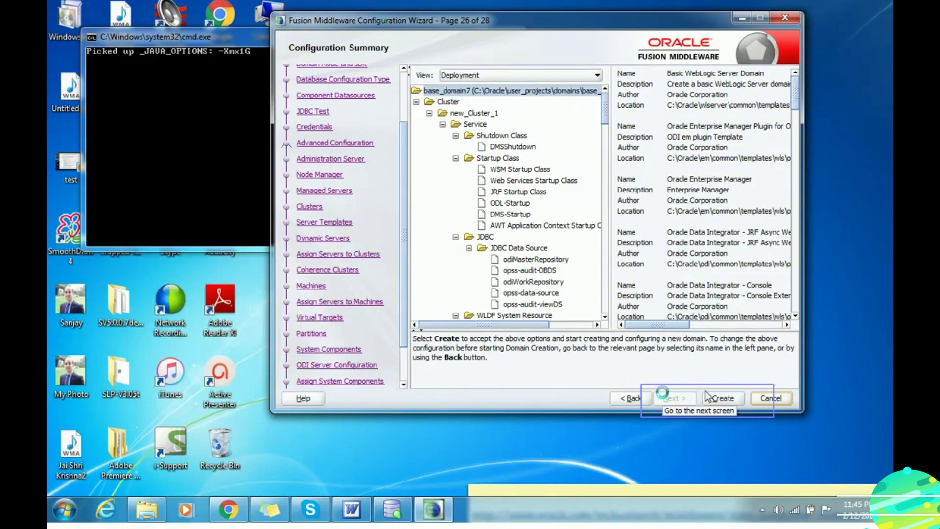
- Create the domains6 domain and, once progress reaches 100%, go to End Of Configuration
{"action": "left_click", "coordinate": [733, 392]}
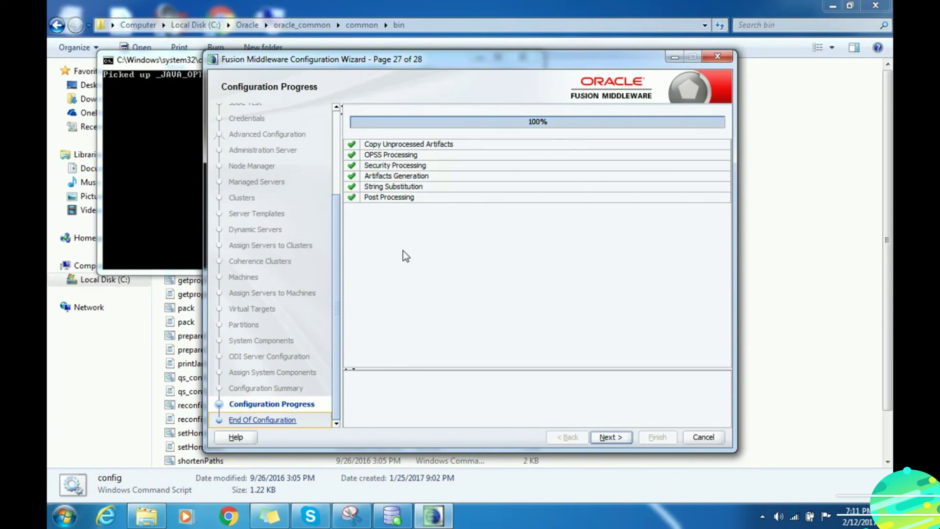
{"action": "left_click", "coordinate": [605, 437]}
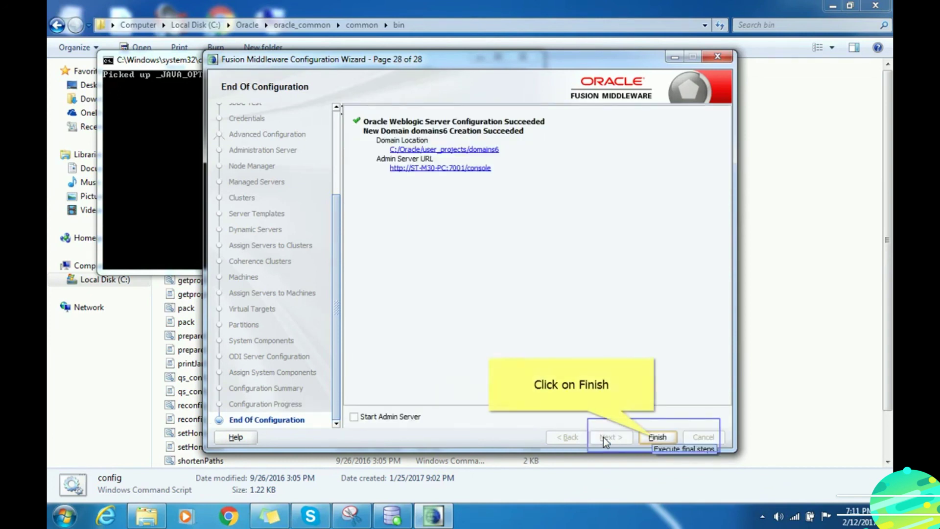